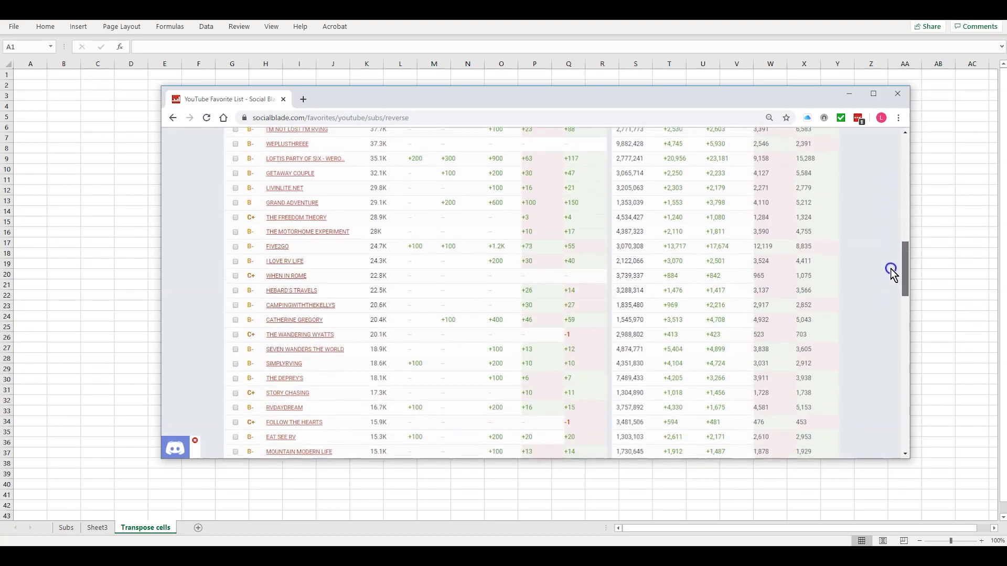
Switch to Sheet3 and scroll through its stacked channel data and row-per-channel table
drag(893, 292, 891, 326)
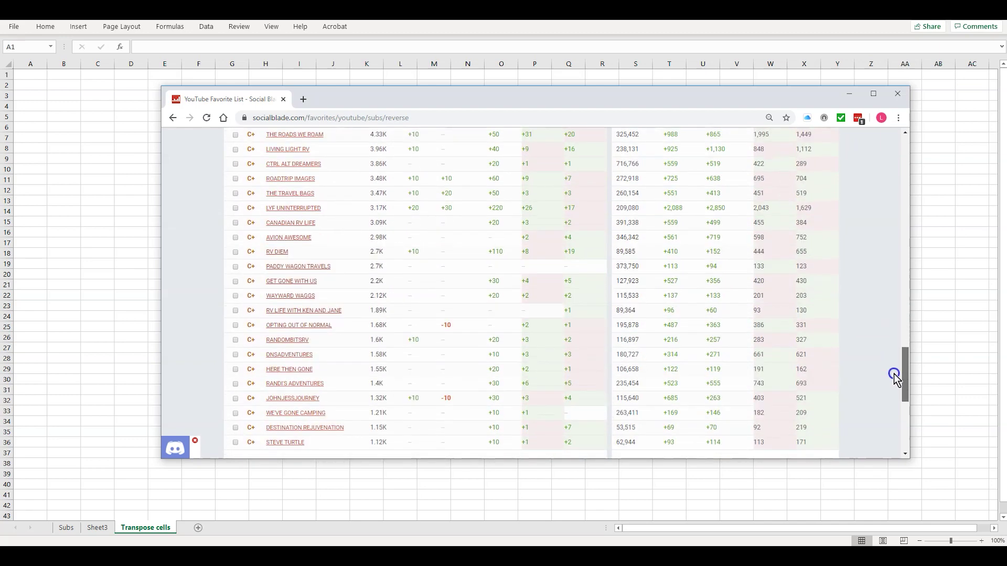
drag(894, 378, 899, 147)
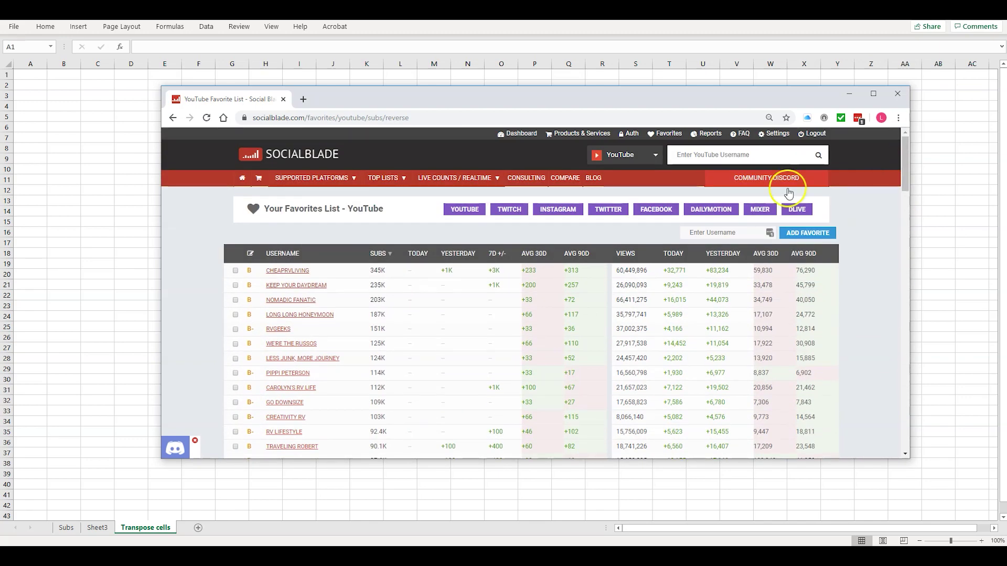
click(100, 530)
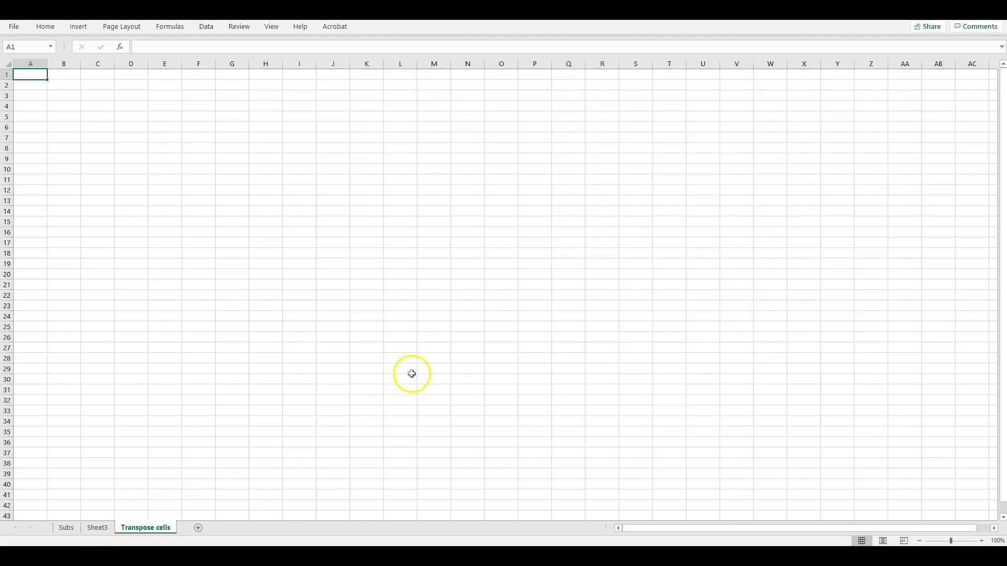
click(98, 529)
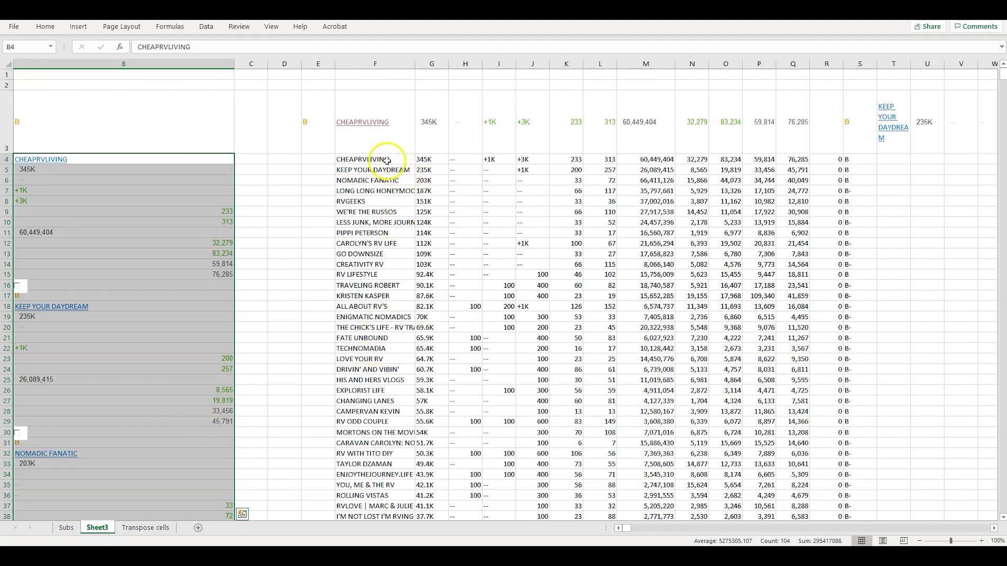
scroll(503, 180, down, 16)
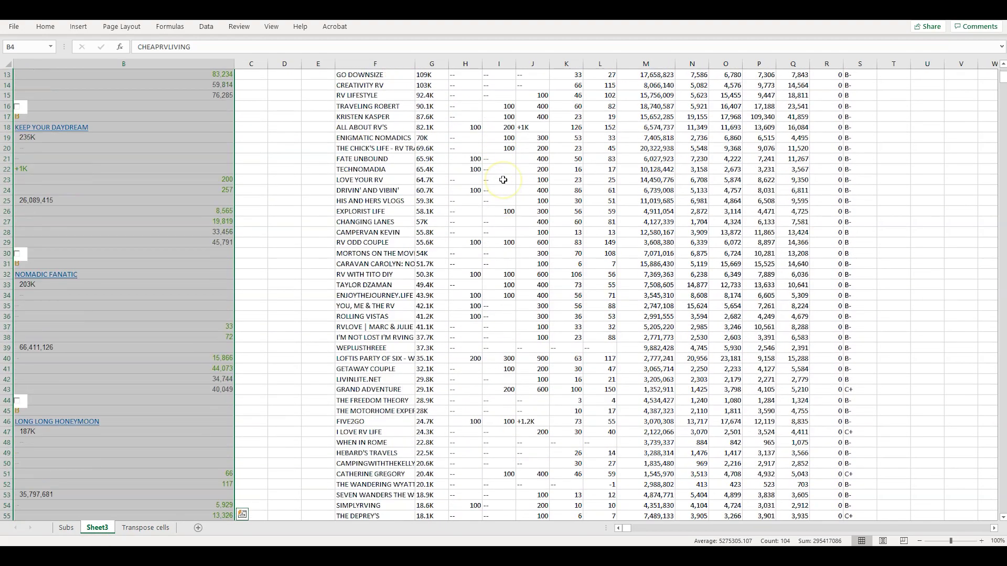
scroll(503, 180, down, 9)
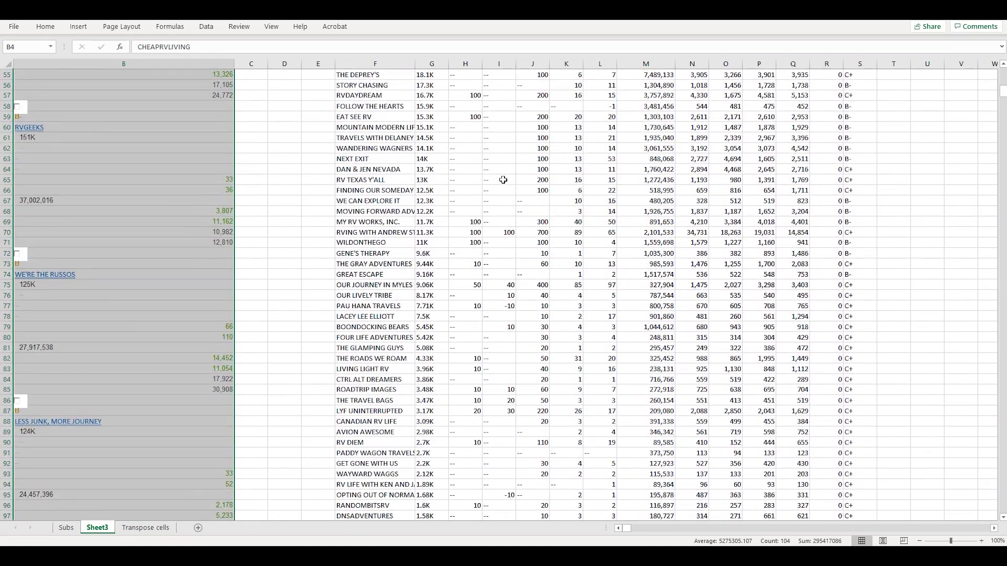
scroll(502, 180, up, 7)
scroll(503, 180, up, 18)
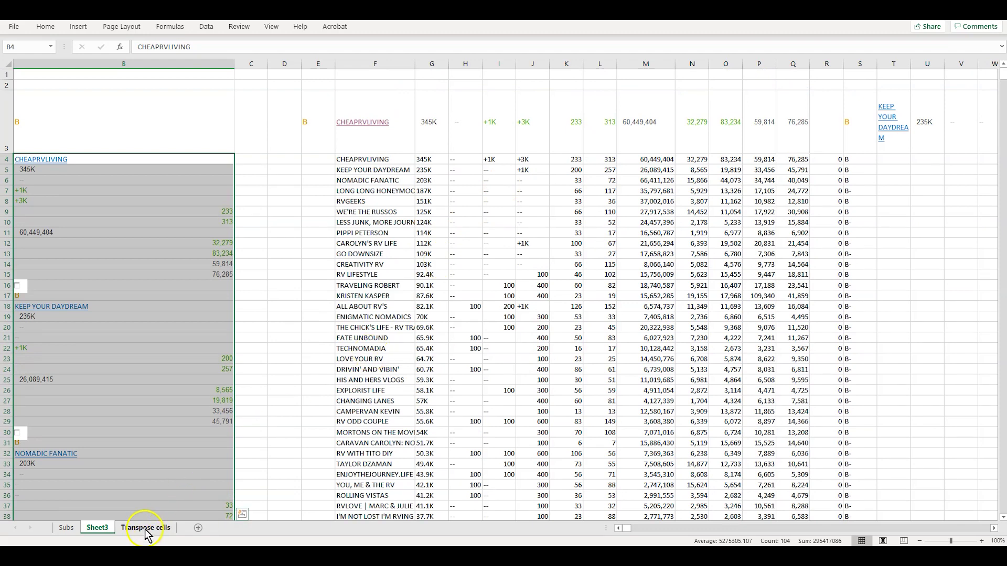
Compare with the Social Blade favourites page in the browser, then review Sheet3 again
key(alt+Tab)
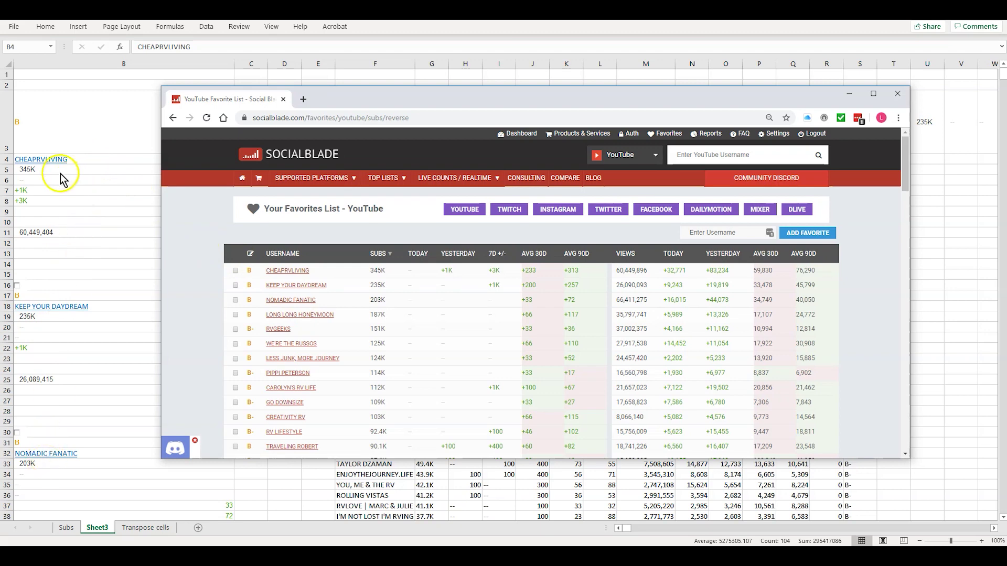
key(alt+Tab)
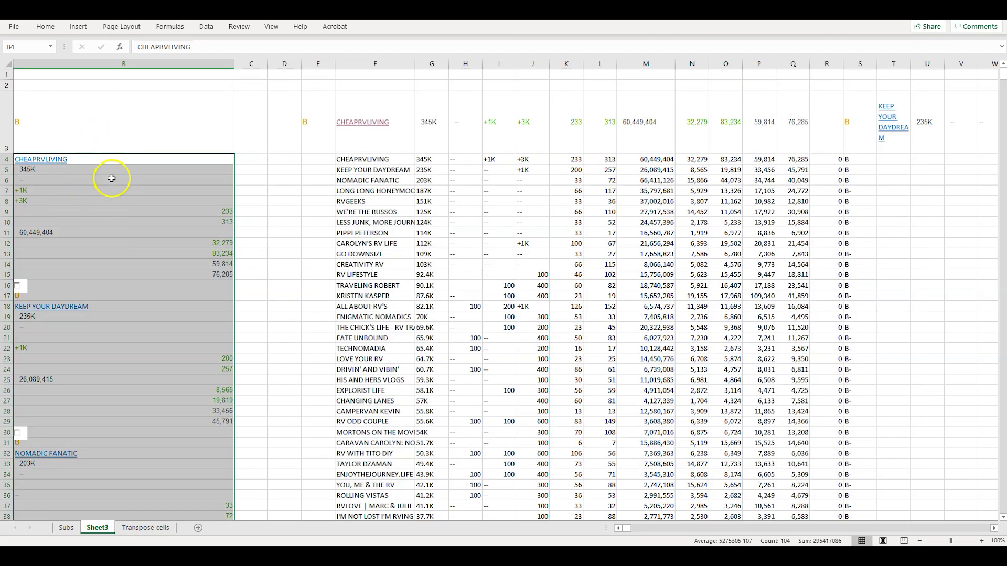
scroll(141, 247, down, 13)
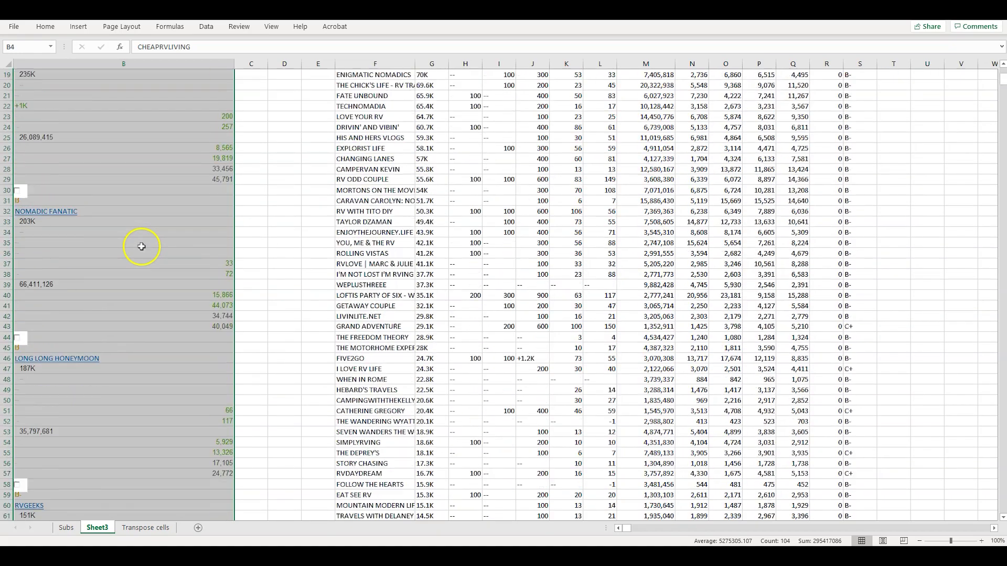
scroll(131, 288, down, 14)
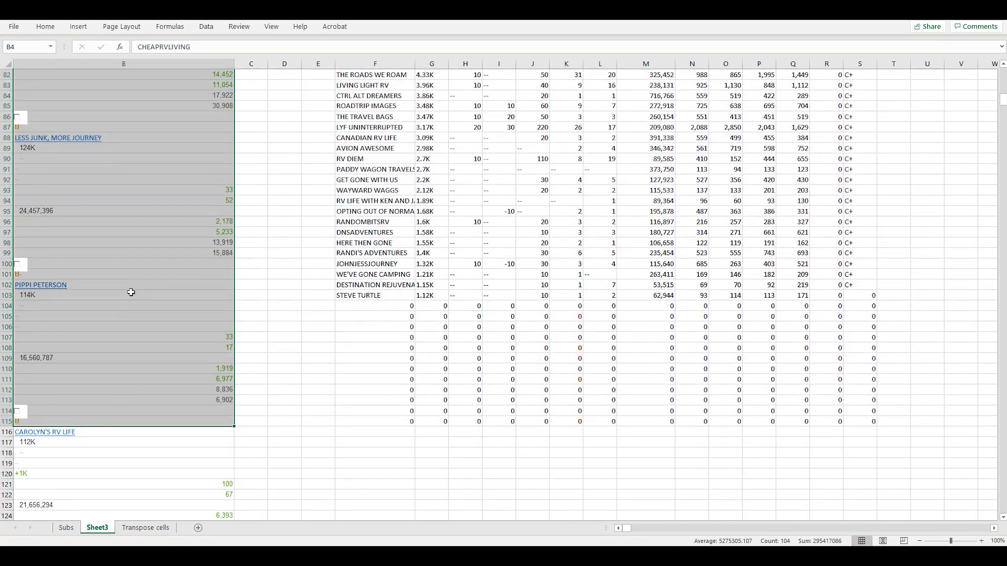
scroll(132, 293, up, 13)
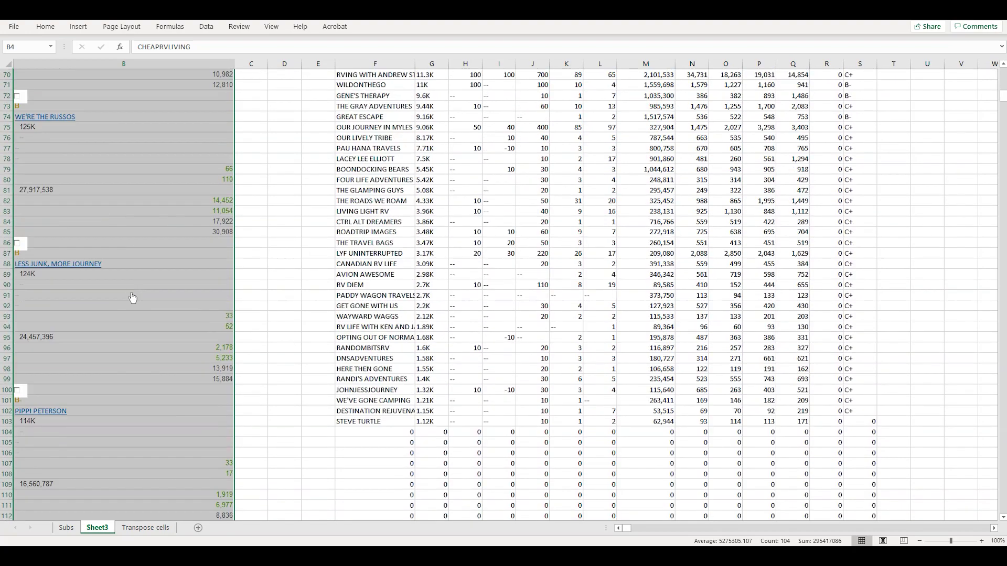
scroll(134, 266, up, 14)
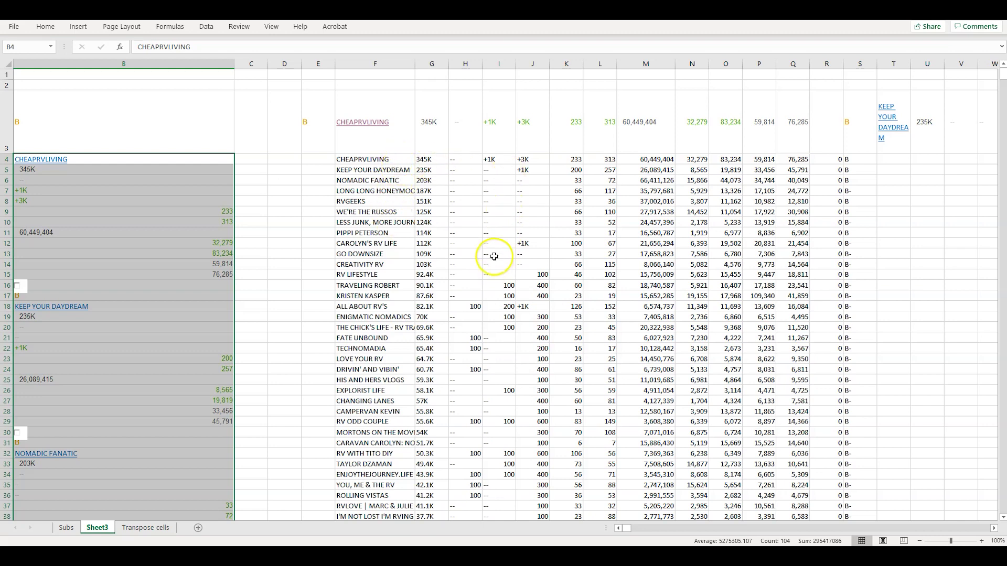
Go to the empty Transpose cells sheet, then bring up and maximize the Social Blade browser window
click(147, 529)
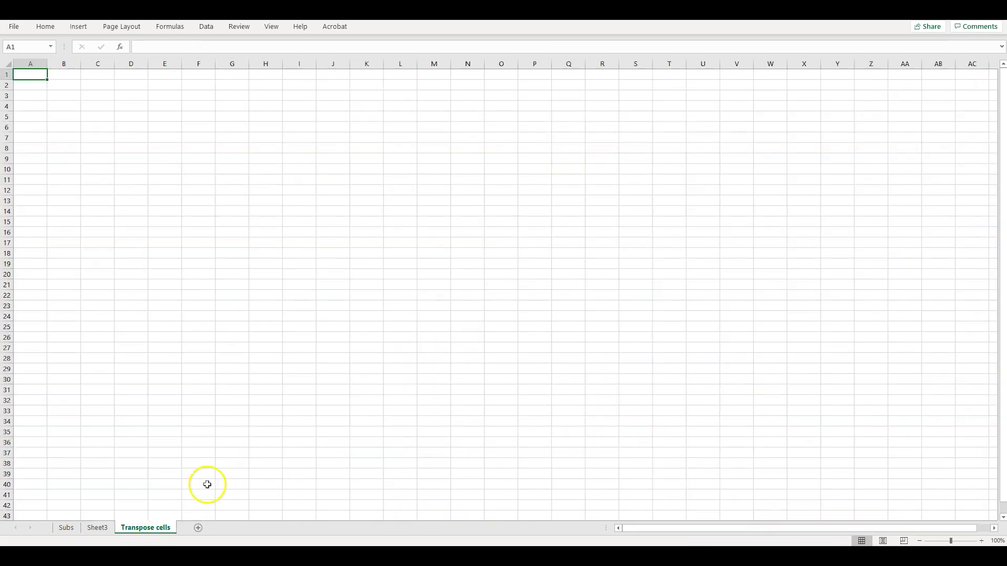
key(alt+Tab)
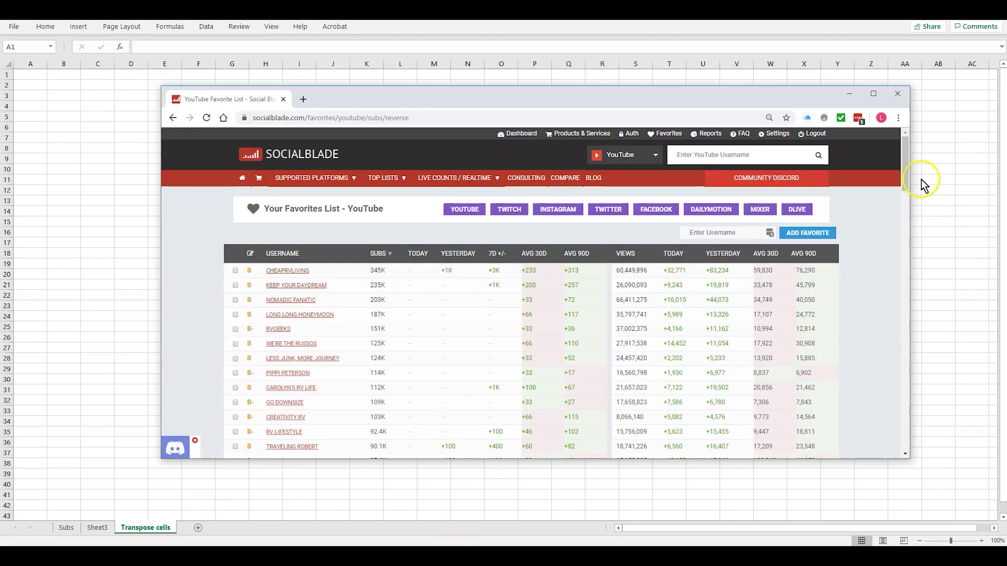
scroll(906, 174, down, 1)
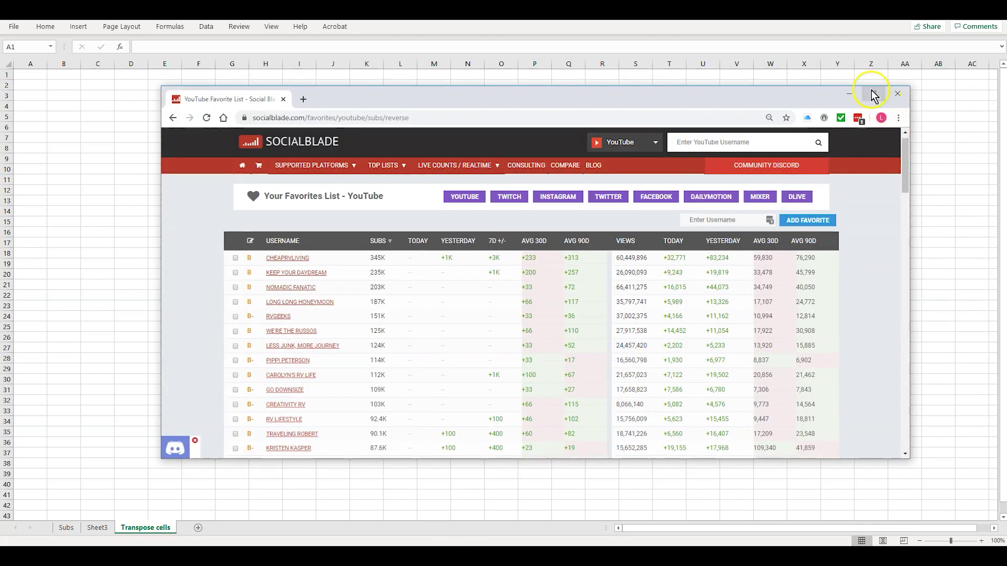
click(873, 94)
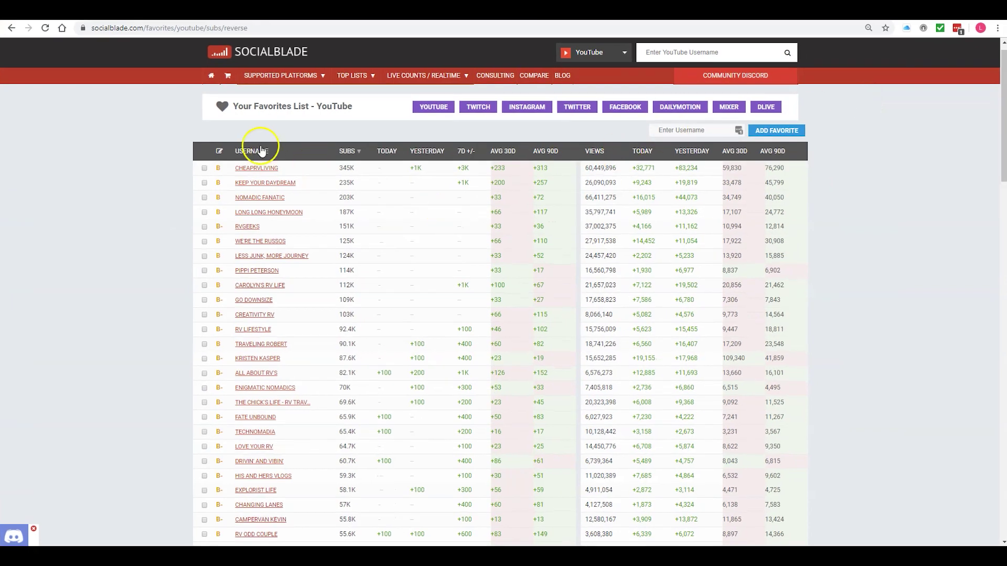
Copy the favourites table from CHEAPRVLIVING to STEVE TURTLE and return to Excel
drag(227, 166, 460, 432)
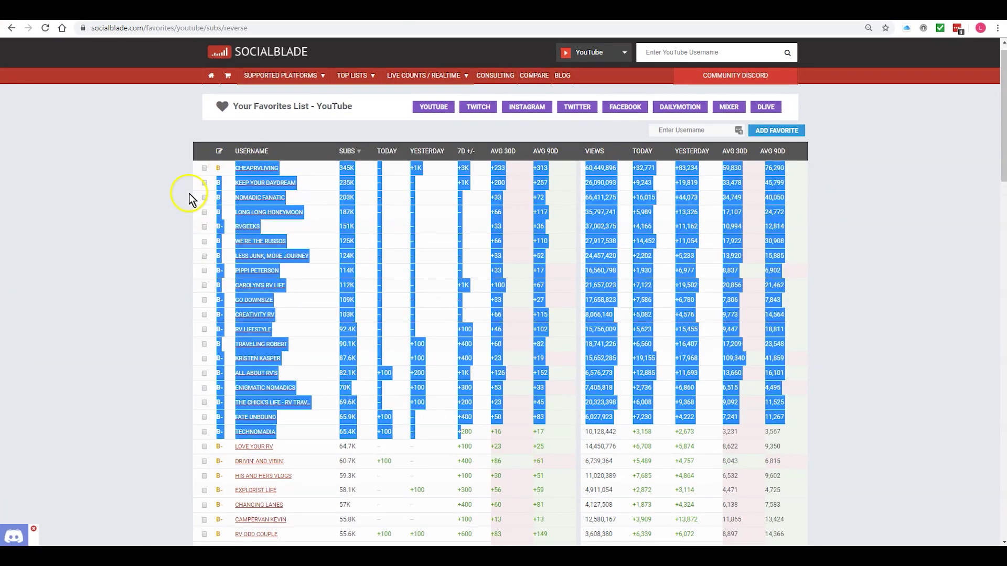
click(214, 168)
drag(231, 172, 746, 352)
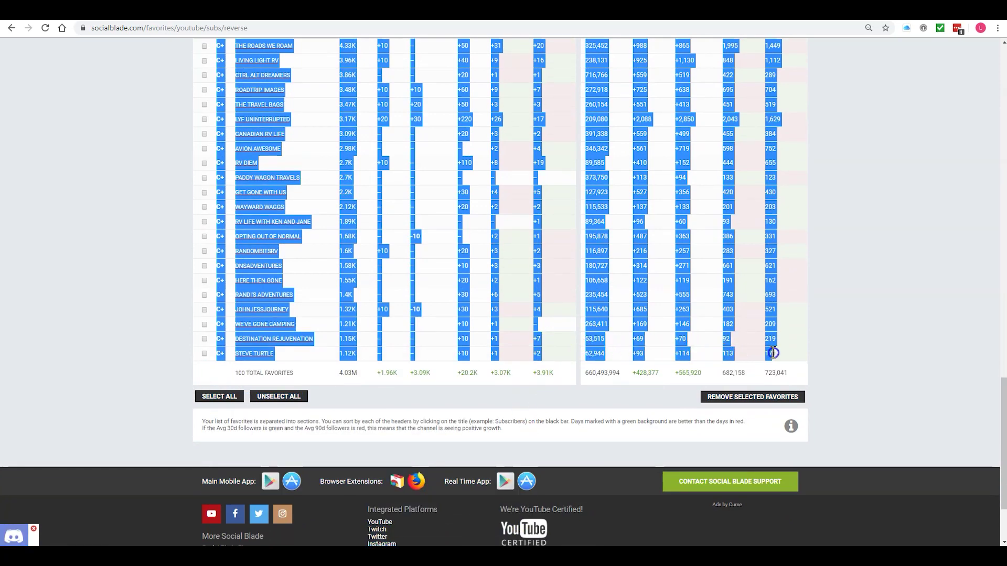
drag(779, 354, 779, 354)
right_click(731, 304)
click(743, 313)
key(alt+Tab)
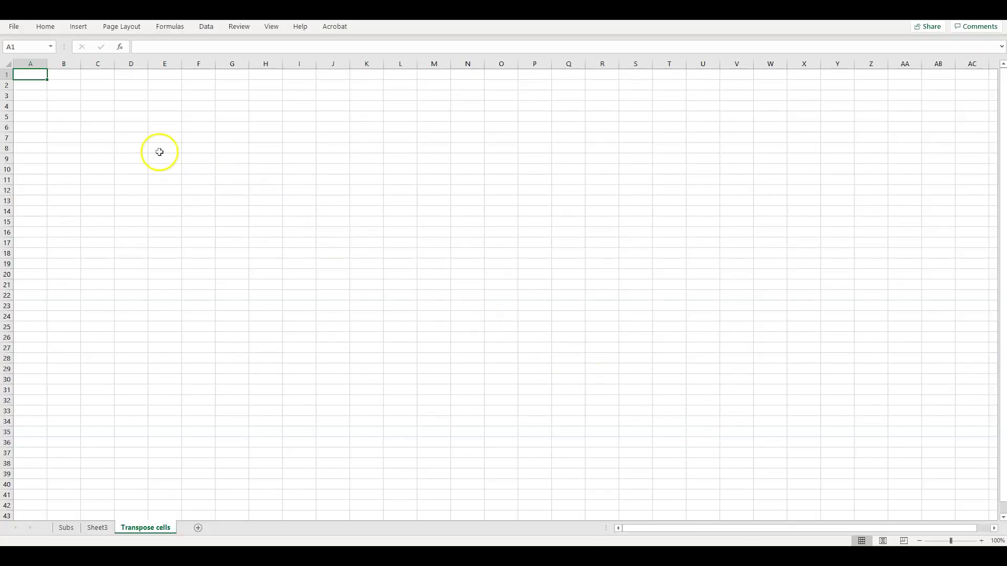
Widen column A to about 53.43 and paste the table at A3, matching destination formatting
click(36, 96)
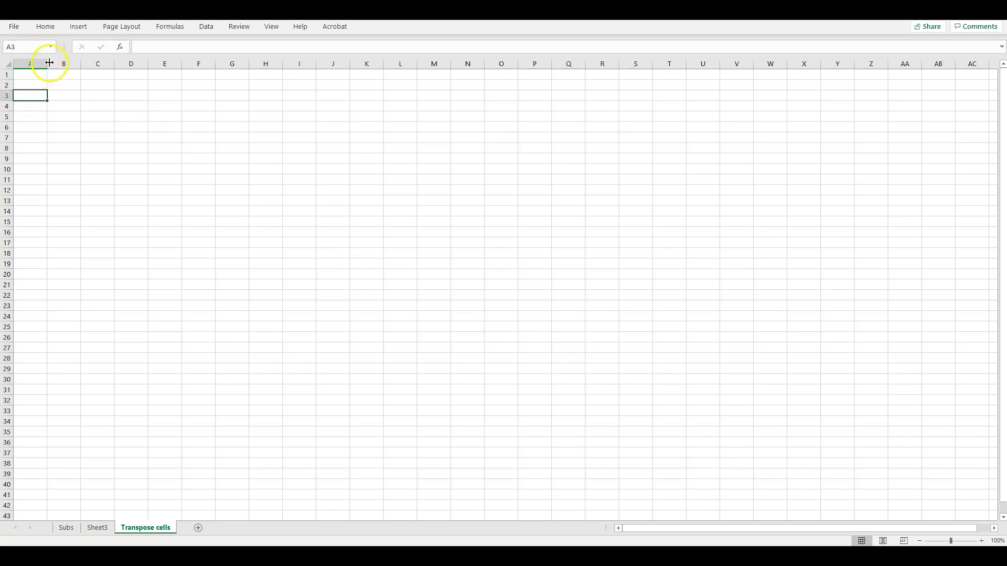
drag(48, 62, 214, 86)
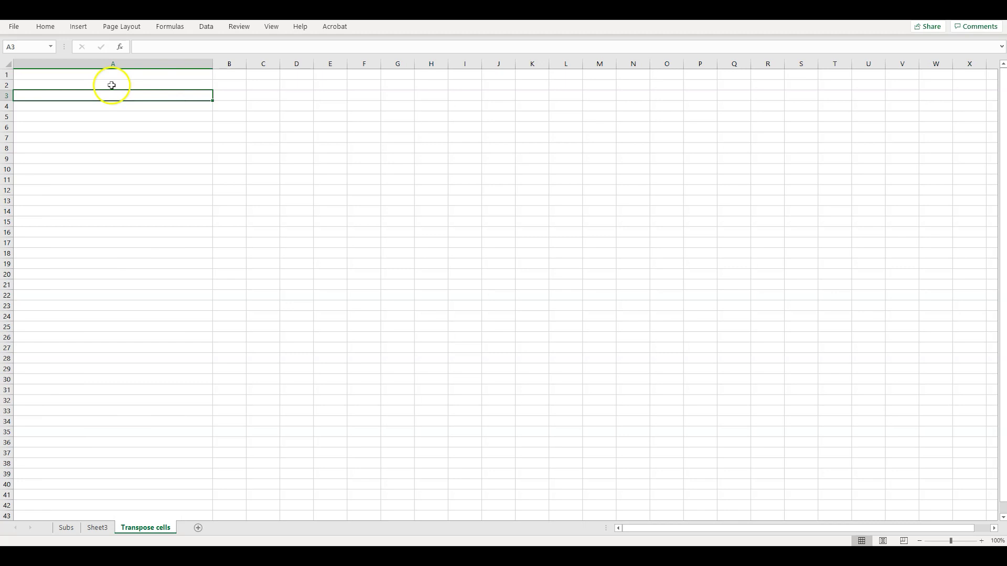
right_click(84, 95)
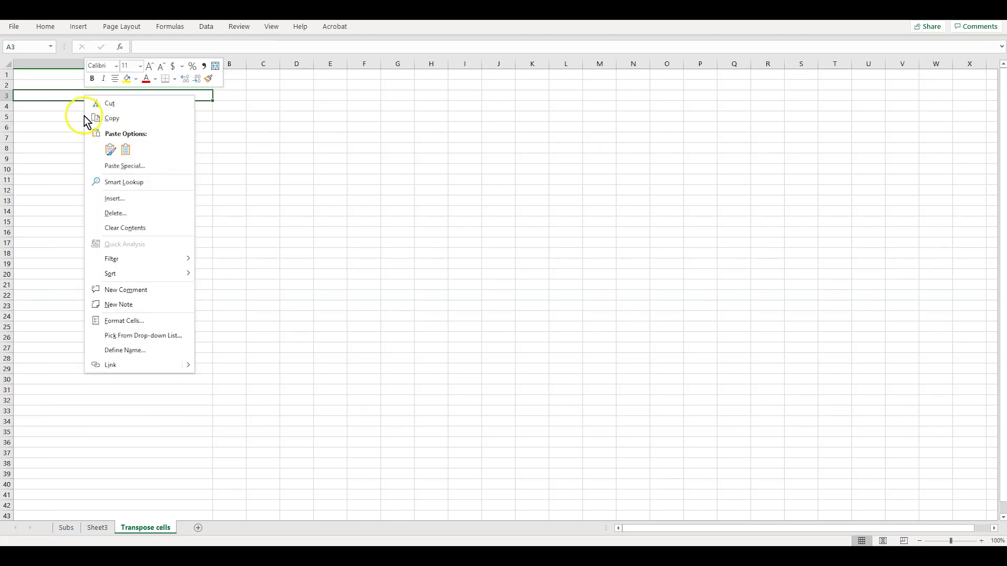
click(127, 151)
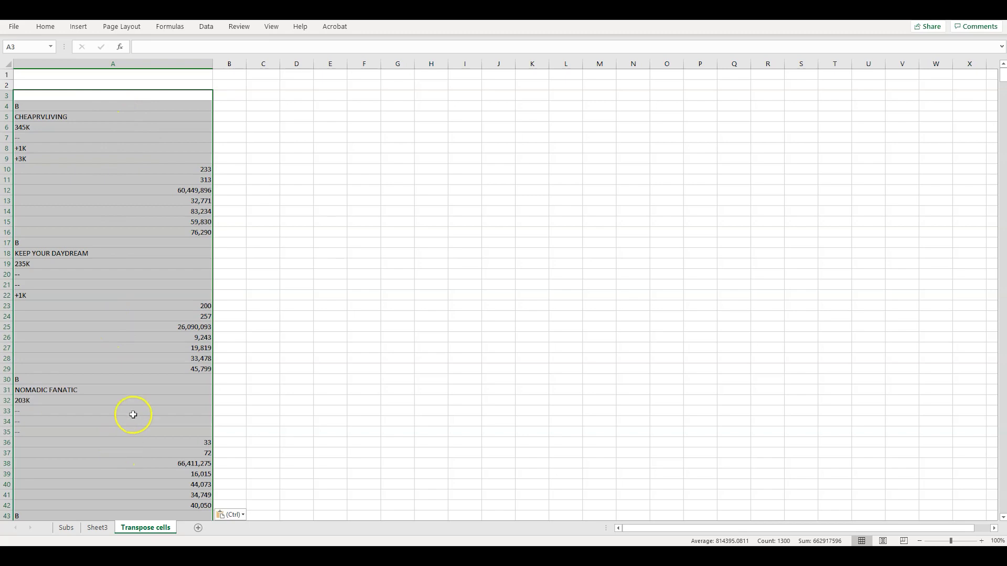
scroll(133, 415, down, 20)
scroll(133, 415, down, 20)
scroll(134, 415, up, 20)
scroll(134, 415, up, 20)
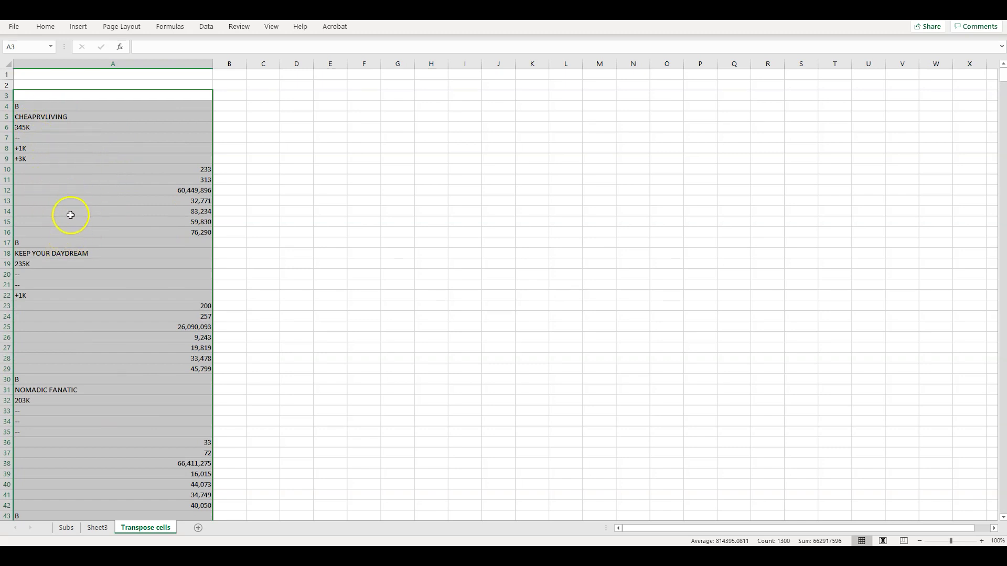
click(84, 97)
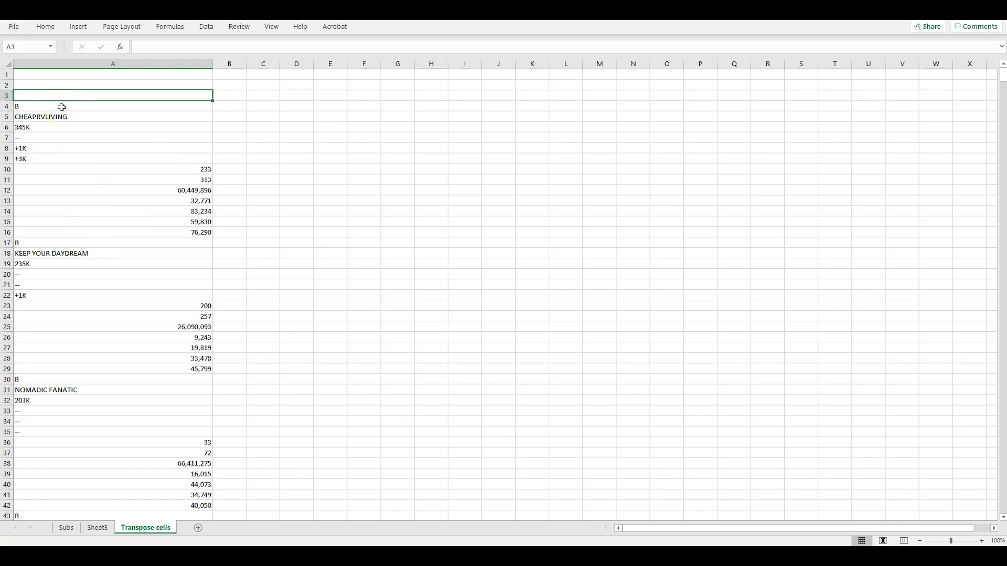
Select the stacked values in column A from A4 down to A1303
drag(62, 107, 69, 538)
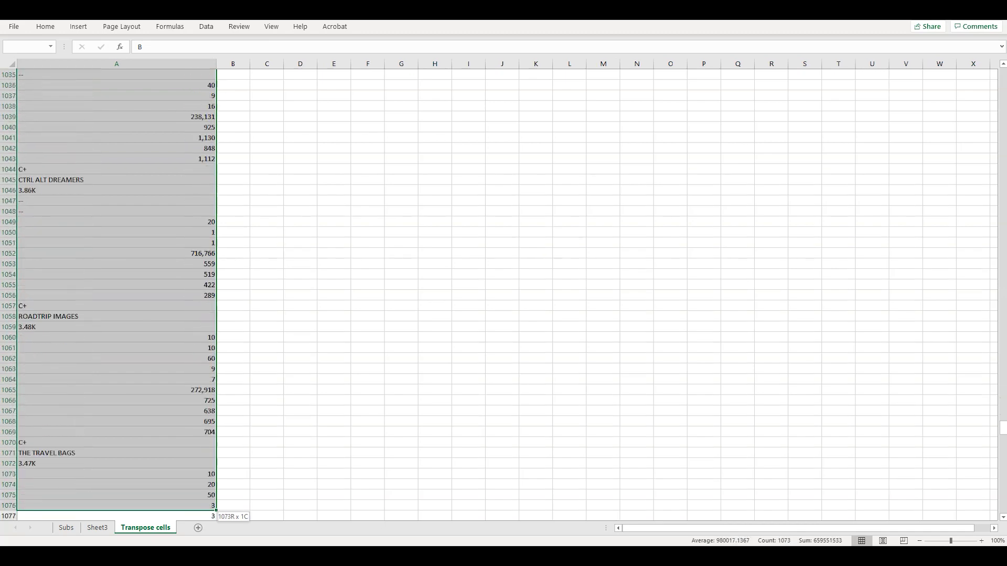
drag(68, 539, 76, 93)
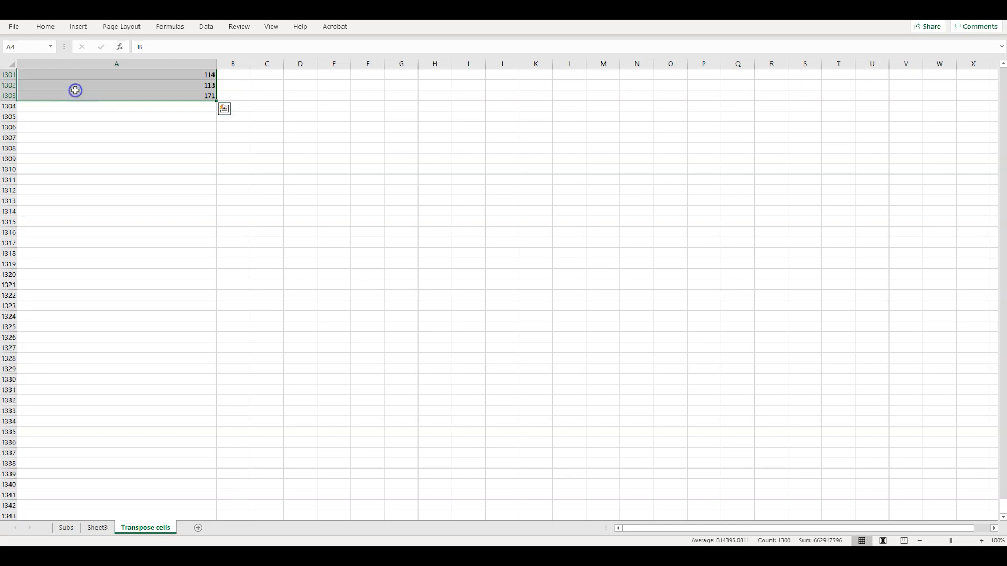
Copy the column A selection and paste it transposed across row 3 starting at F3
right_click(76, 91)
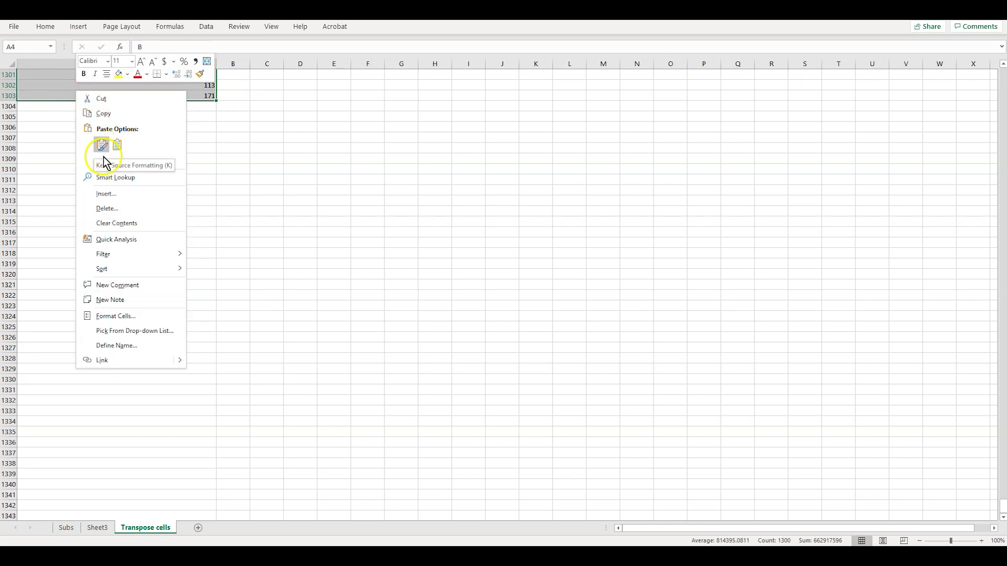
click(106, 117)
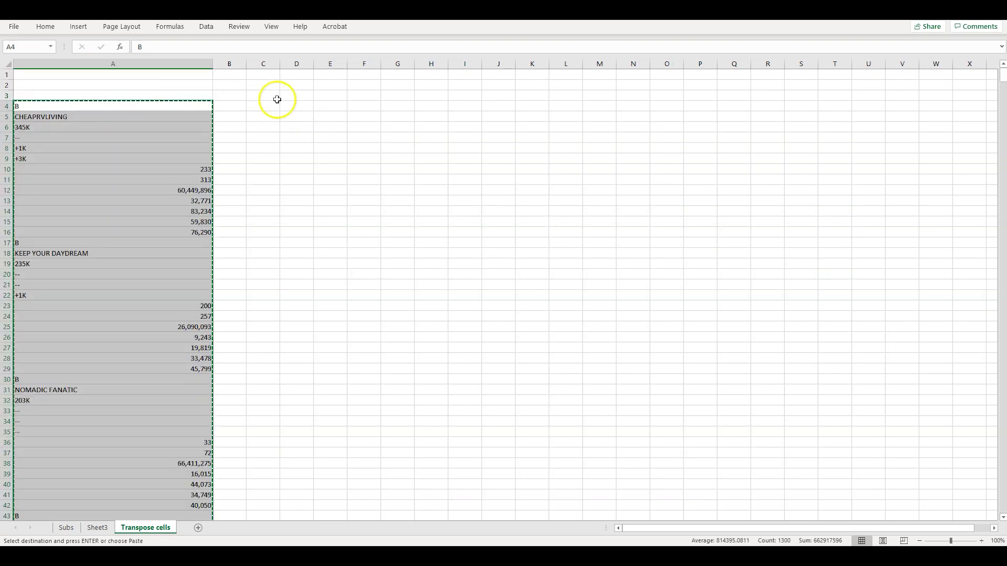
click(271, 96)
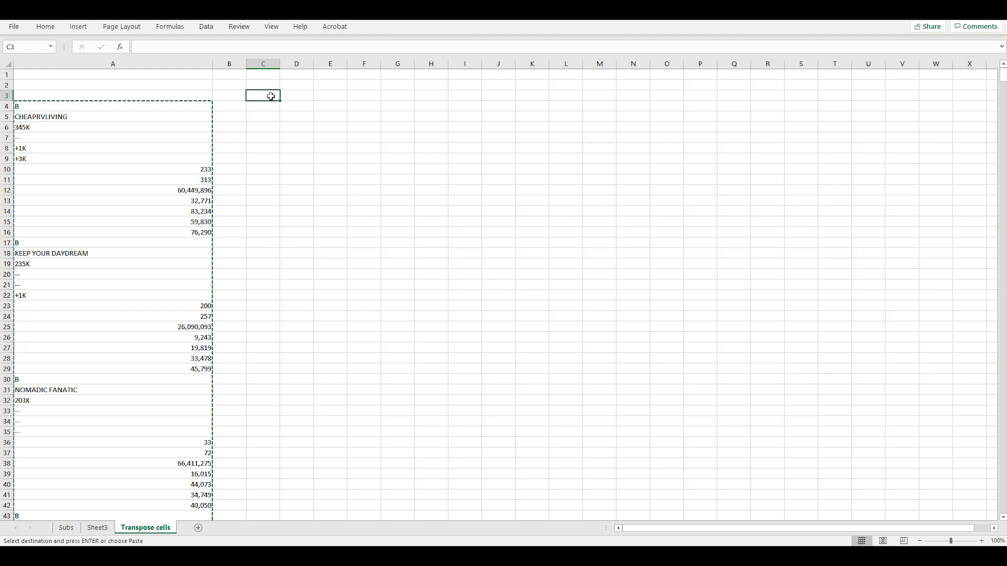
right_click(374, 96)
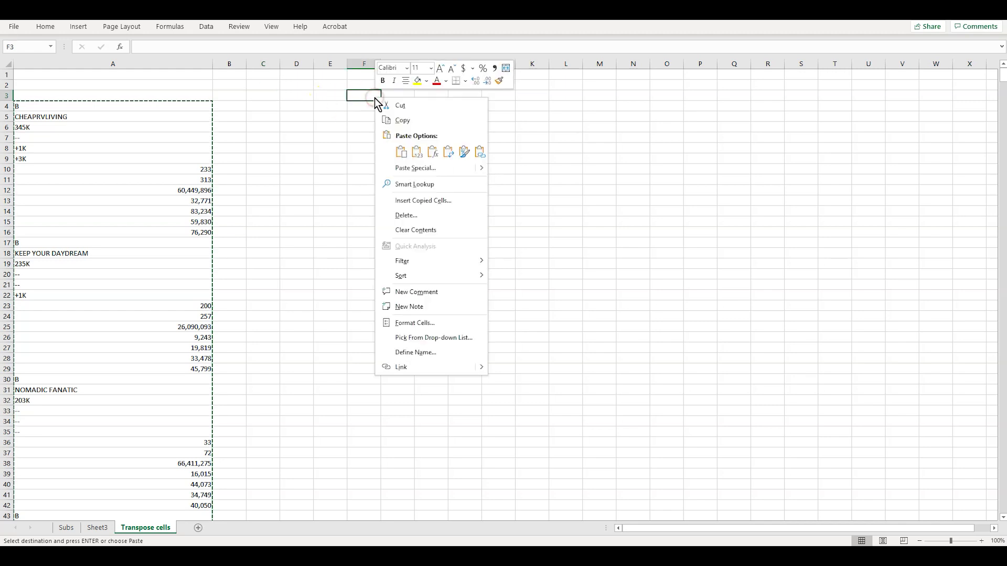
click(409, 169)
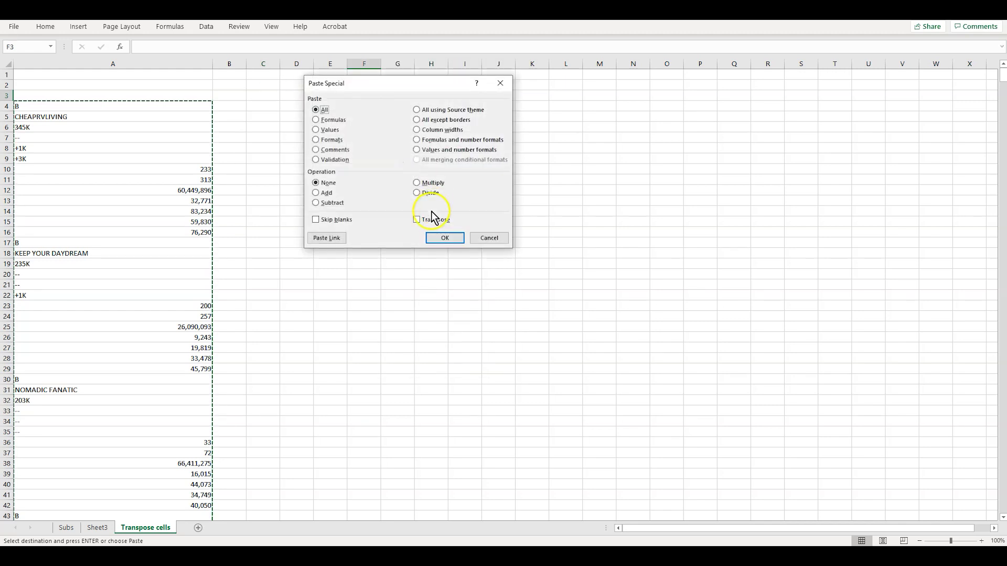
click(417, 219)
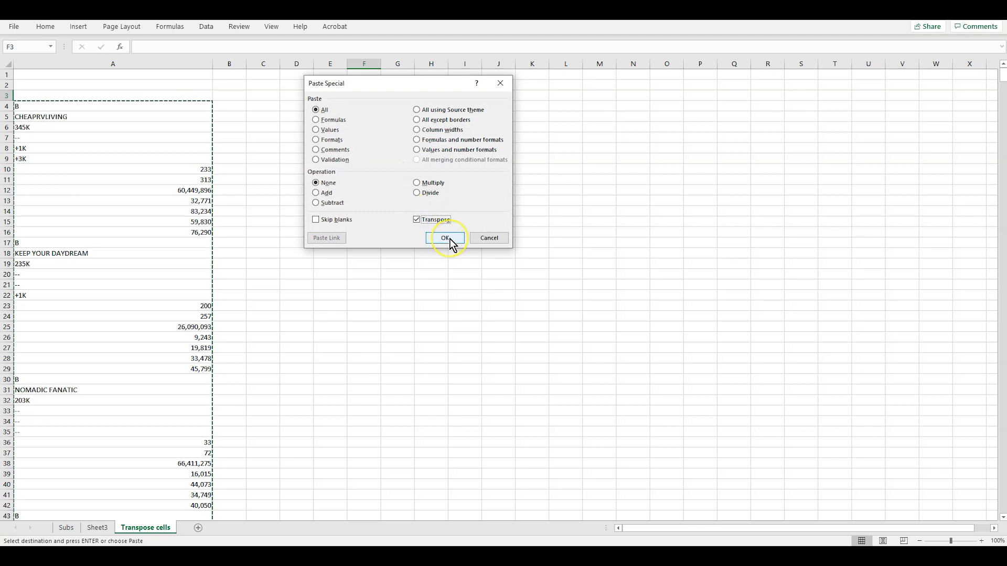
click(445, 238)
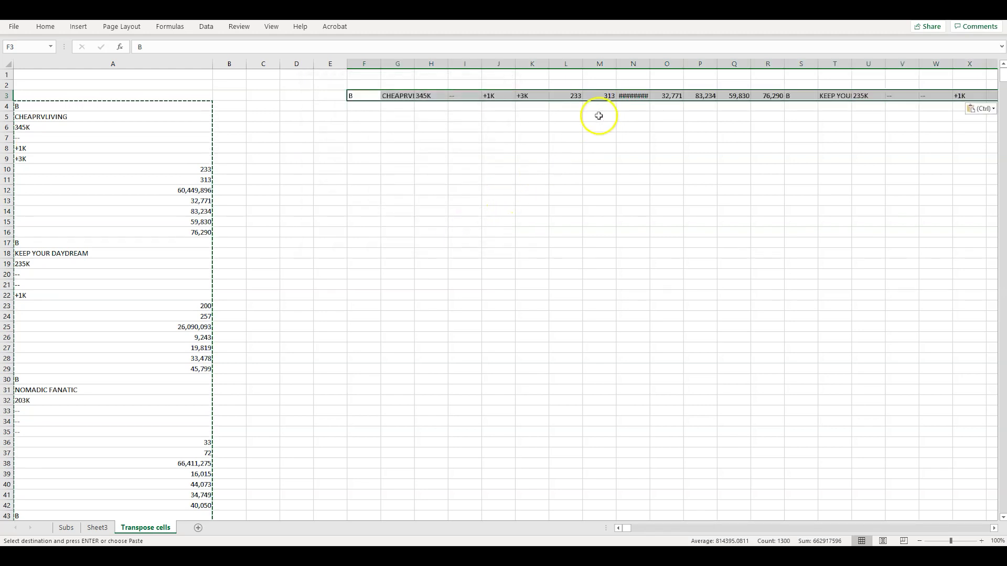
Widen columns N and G to show 60,449,896 and CHEAPRVLIVING, then open Excel Options
drag(650, 64, 668, 63)
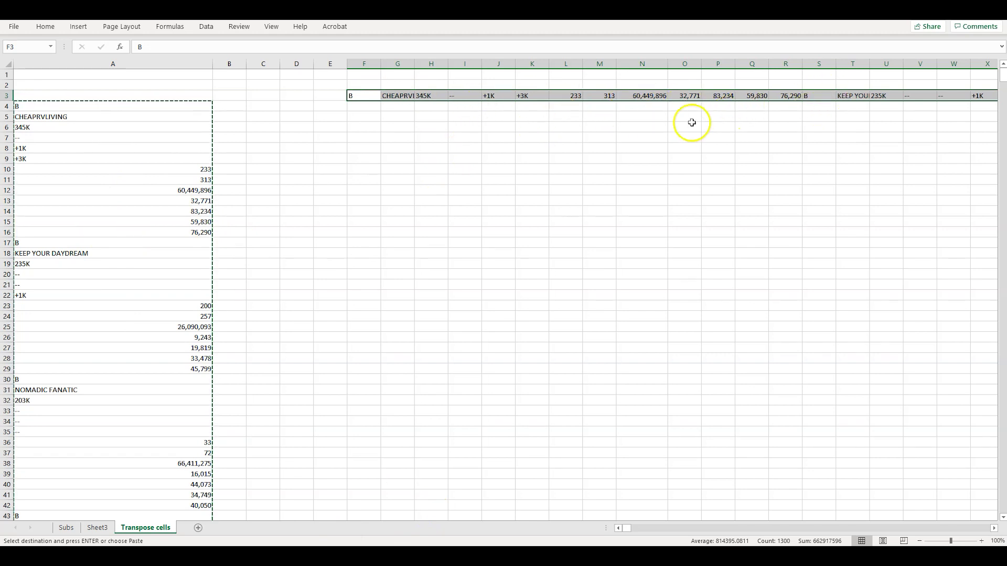
drag(414, 65, 466, 68)
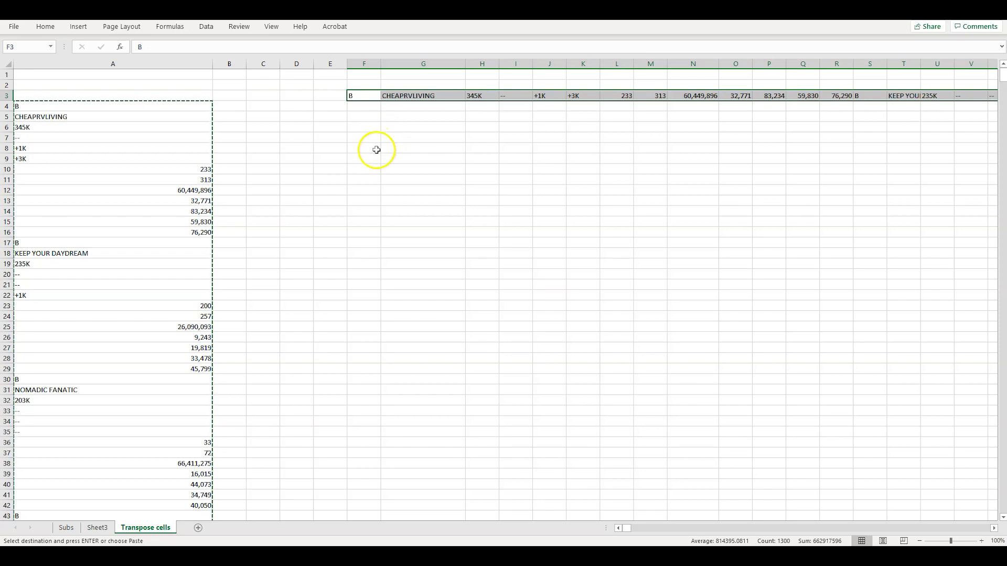
click(14, 27)
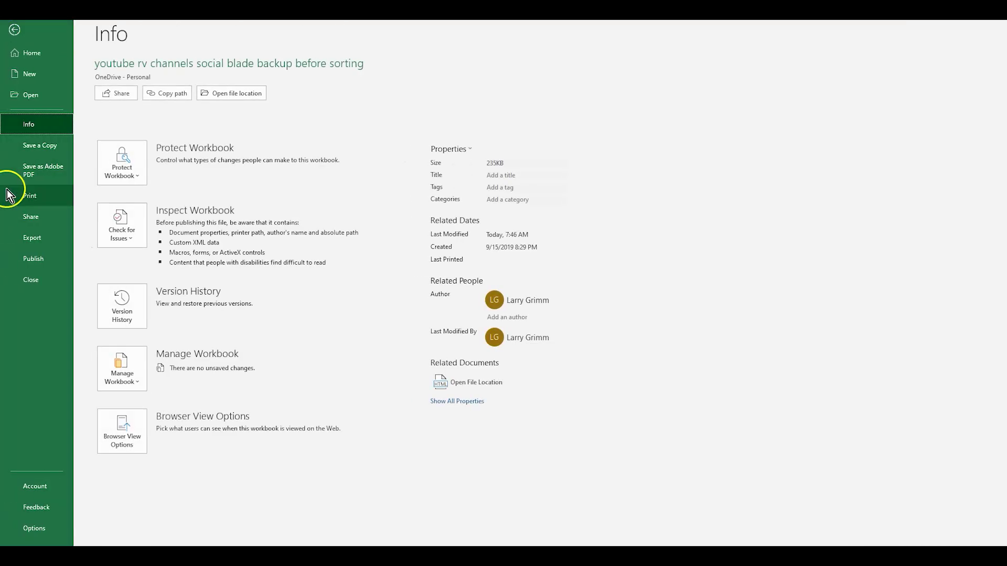
click(29, 528)
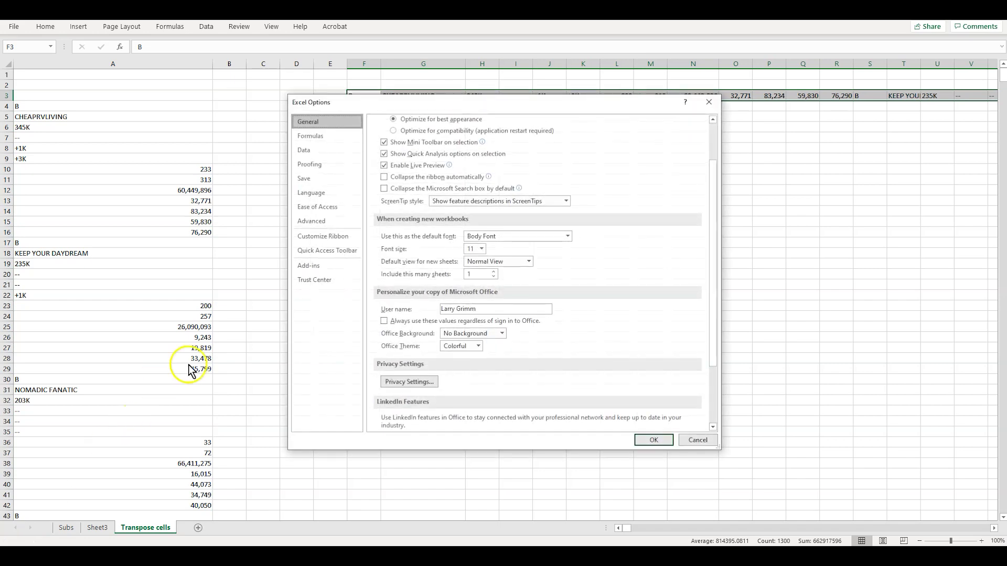
Turn on R1C1 reference style in the Formulas settings of Excel Options
click(315, 150)
click(314, 136)
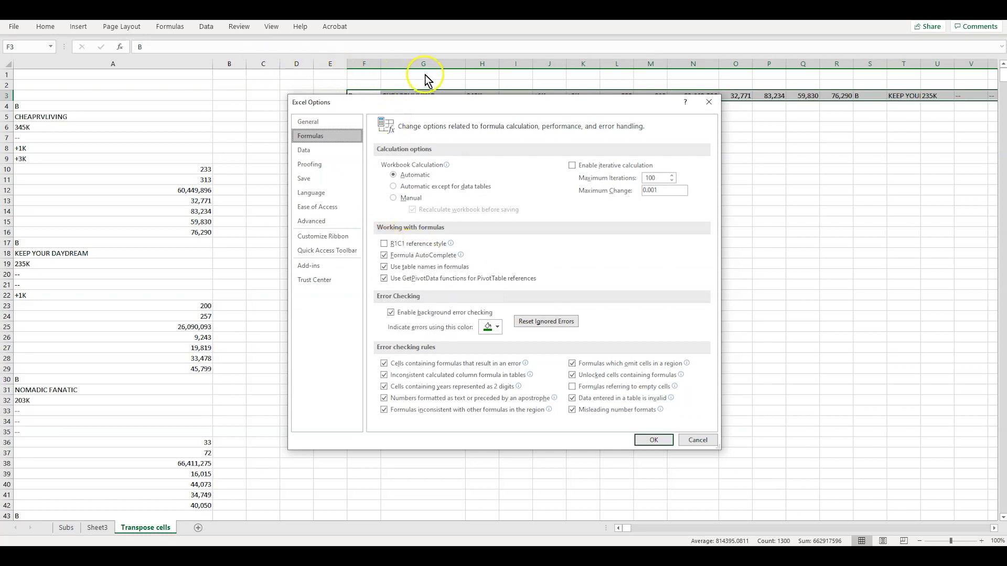
click(384, 244)
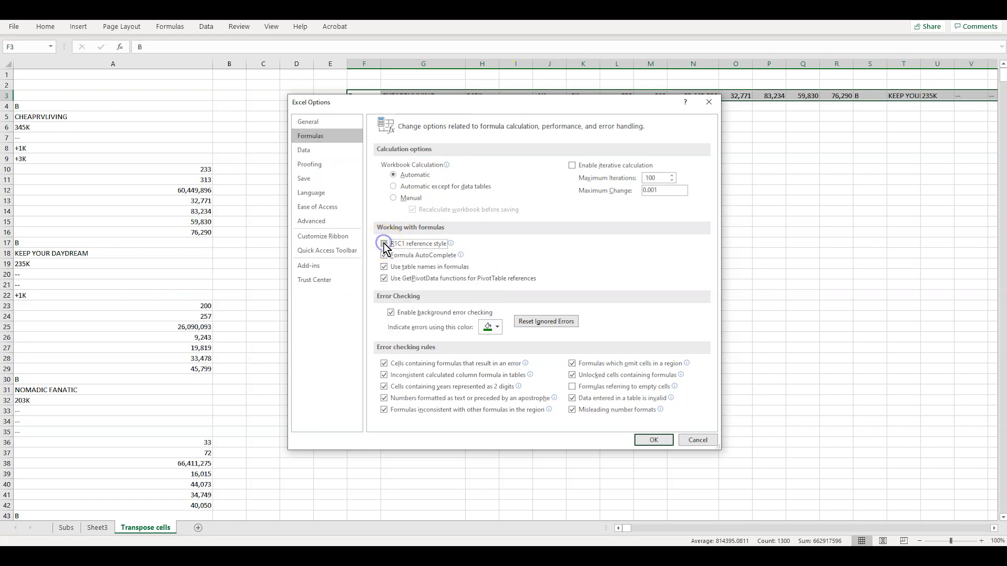
click(653, 440)
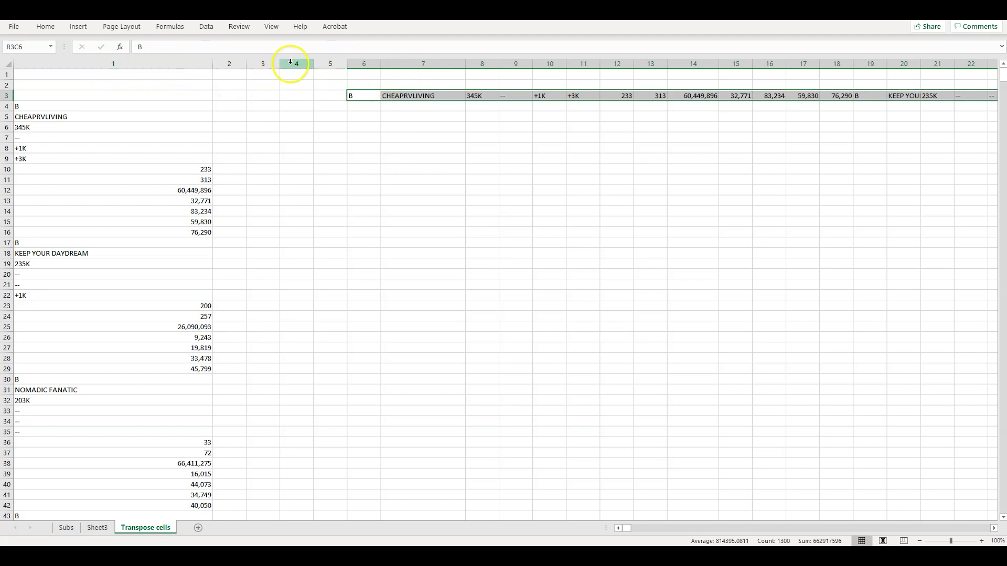
Deselect the transposed row and start entering lgr3c7 two rows below CHEAPRVLIVING in column 7
click(371, 116)
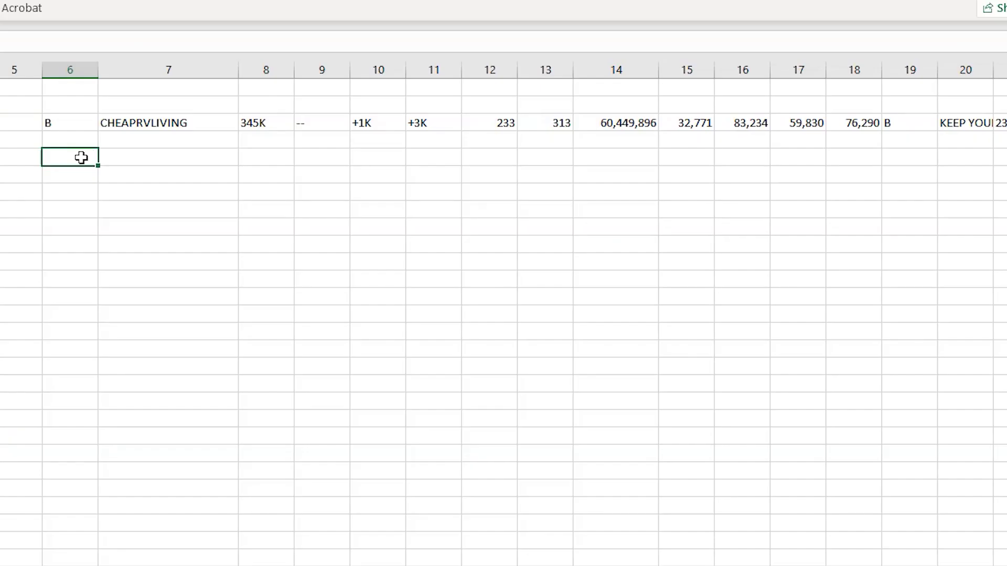
double_click(82, 157)
click(145, 155)
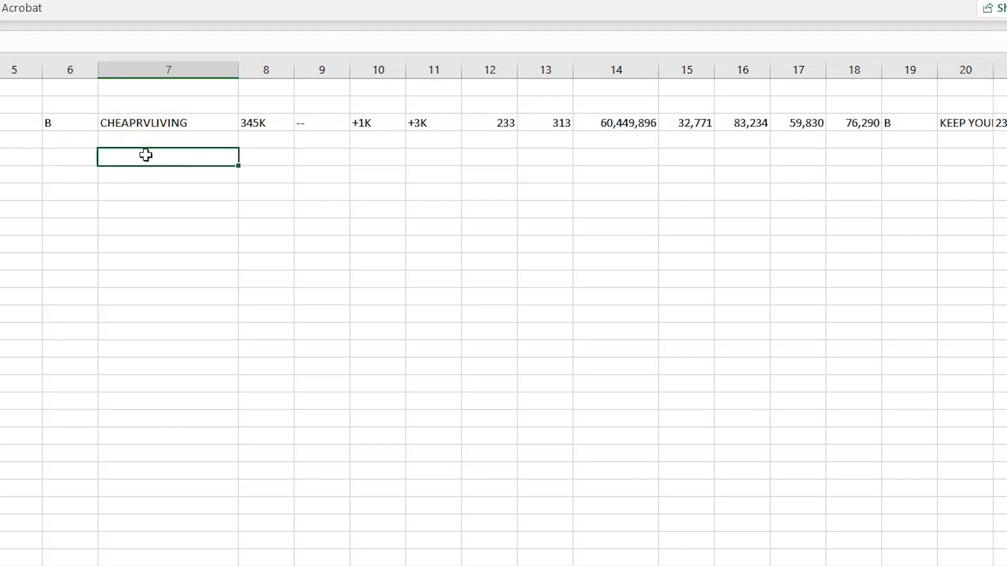
double_click(146, 155)
Confirm lgr3c7 and enter lgr3c20 in the cell directly beneath it
click(161, 159)
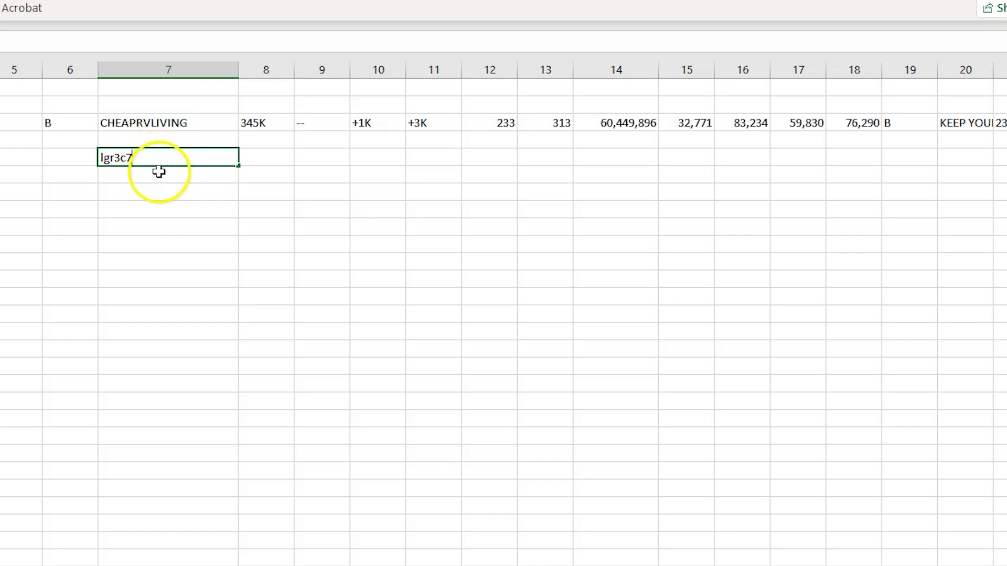
click(159, 176)
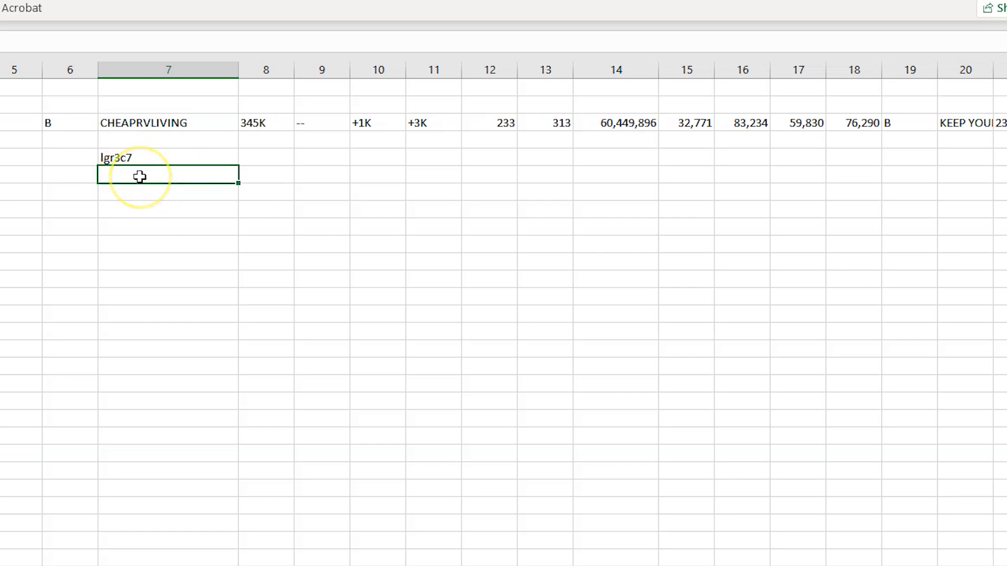
text(lgr3c7)
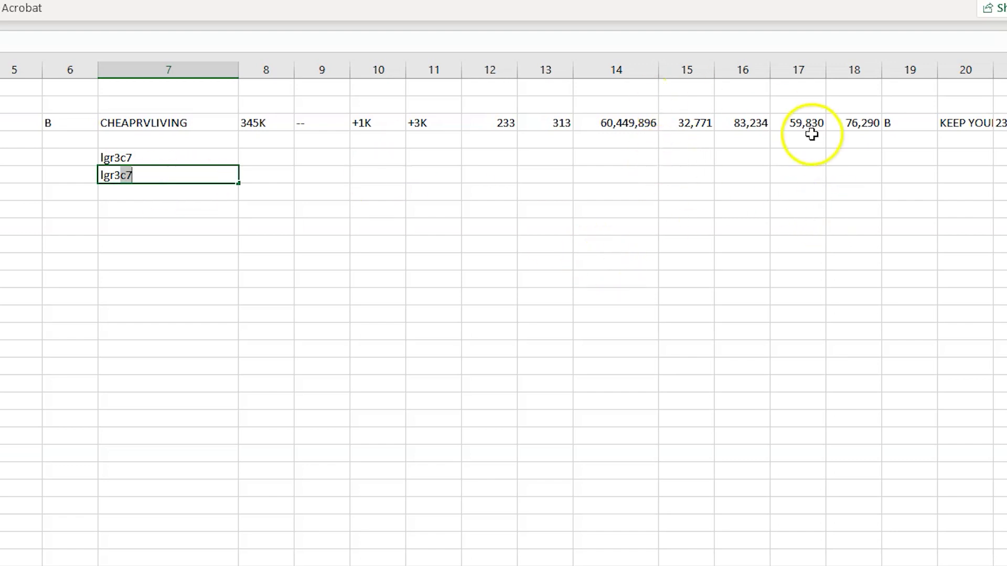
click(184, 171)
key(BackSpace)
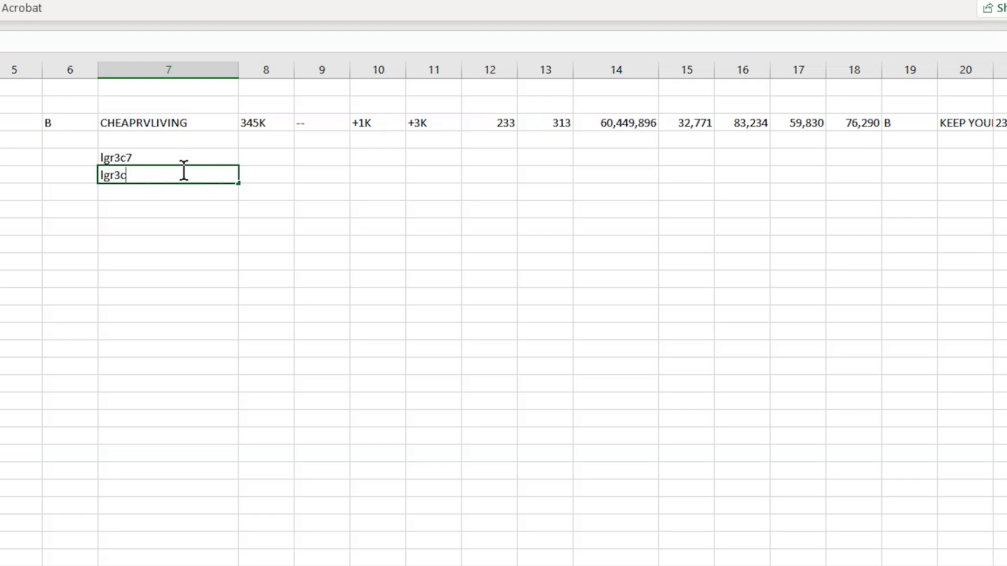
click(175, 213)
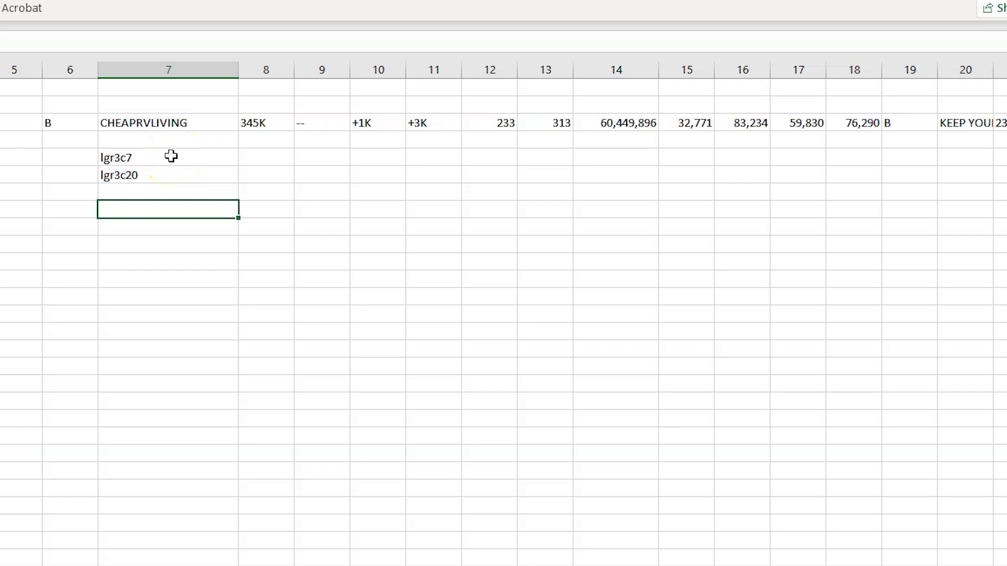
Select the lgr3c7 and lgr3c20 pair, then pick the column 8 cell beside lgr3c7
drag(186, 157, 243, 172)
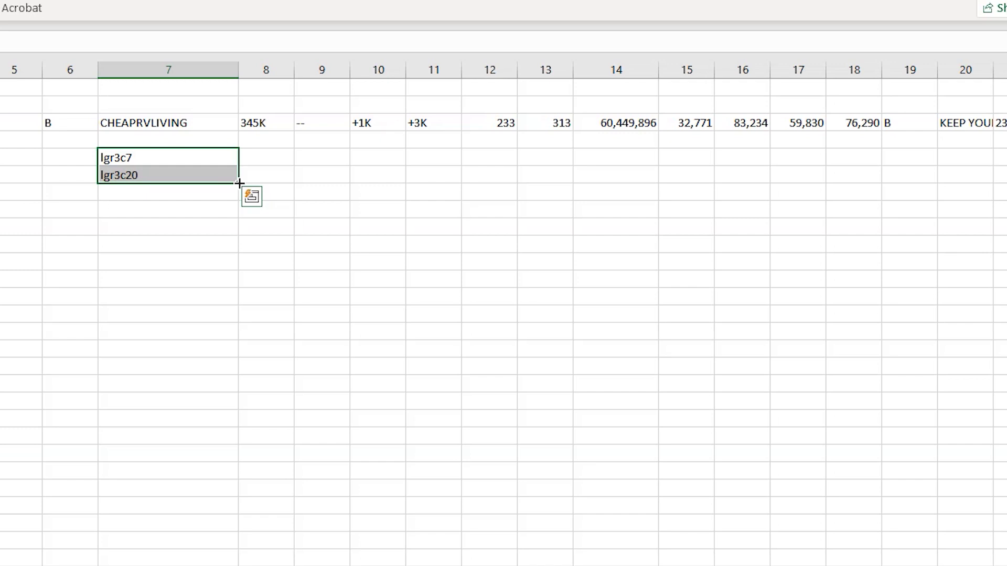
click(171, 198)
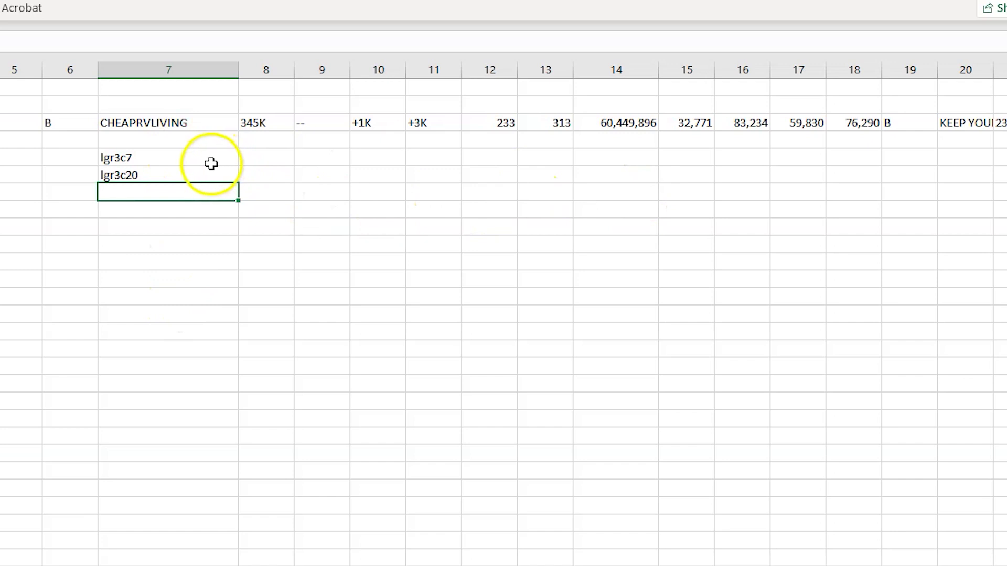
click(257, 160)
Enter lgr3c8 beside lgr3c7 and lgr3c21 beside lgr3c20 in column 8
text(lgr3c8)
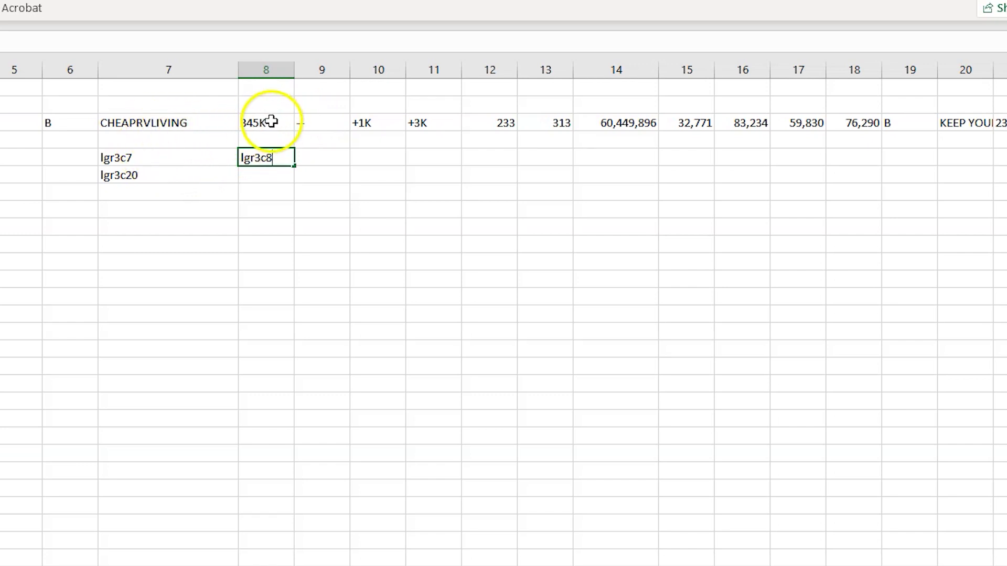
double_click(271, 160)
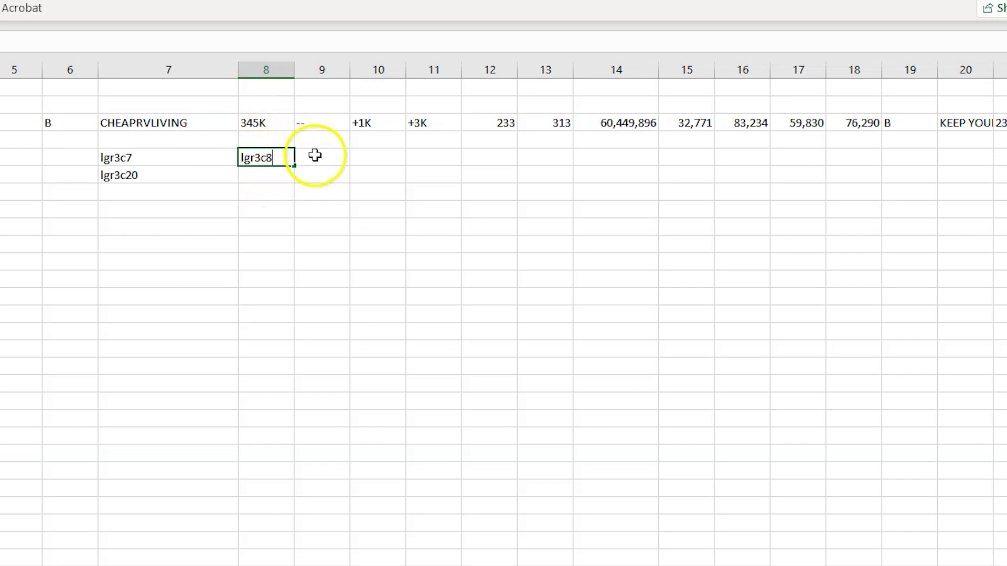
click(206, 181)
click(251, 175)
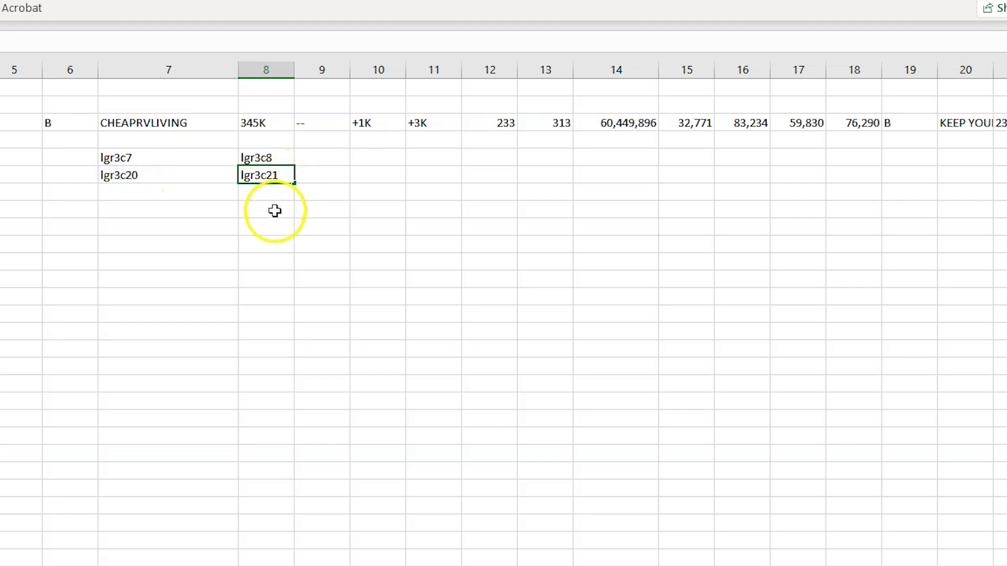
click(148, 160)
Extend the row 5 placeholders from lgr3c7 through lgr3c19 across columns 7–19
drag(193, 159, 269, 160)
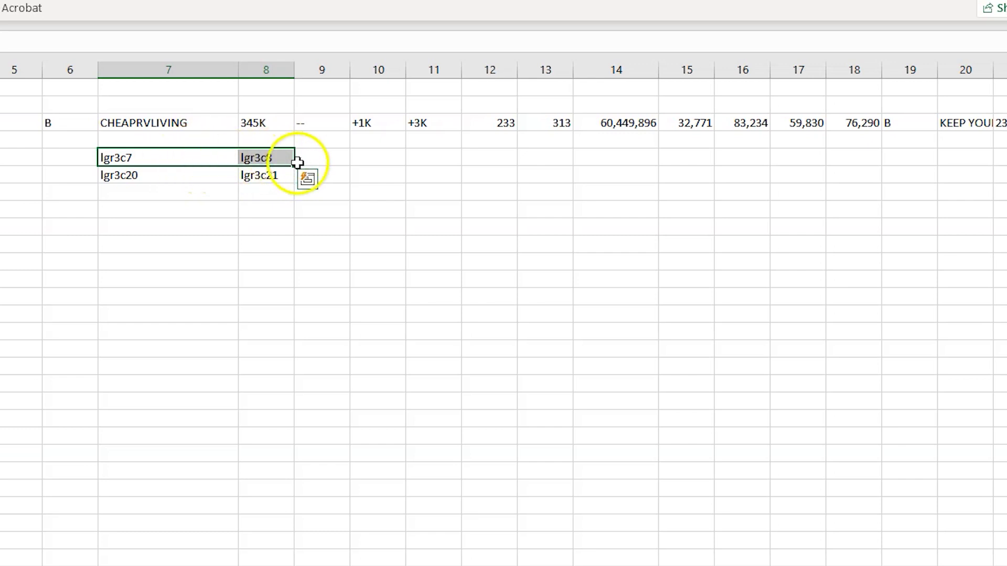
drag(293, 166, 934, 176)
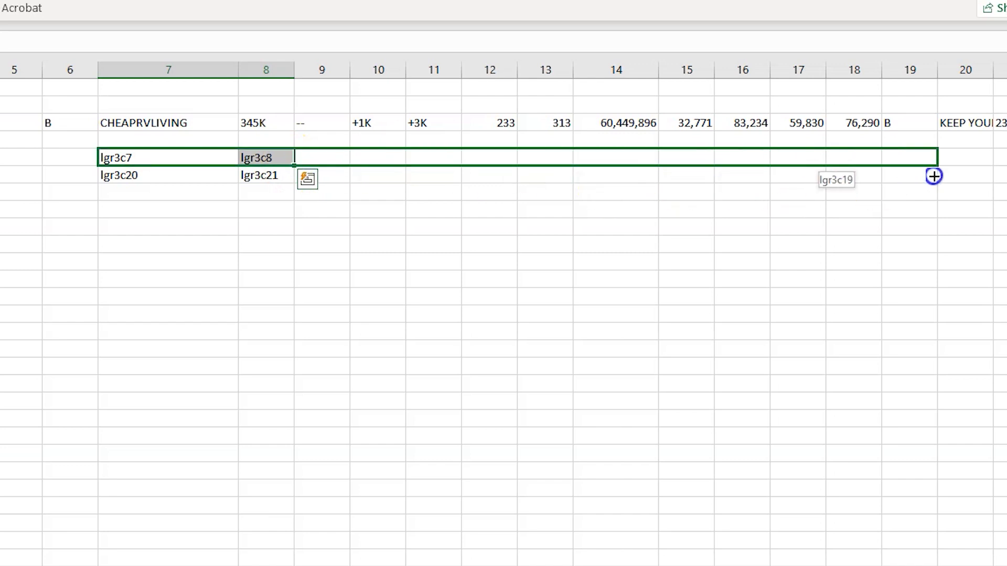
drag(934, 176, 933, 175)
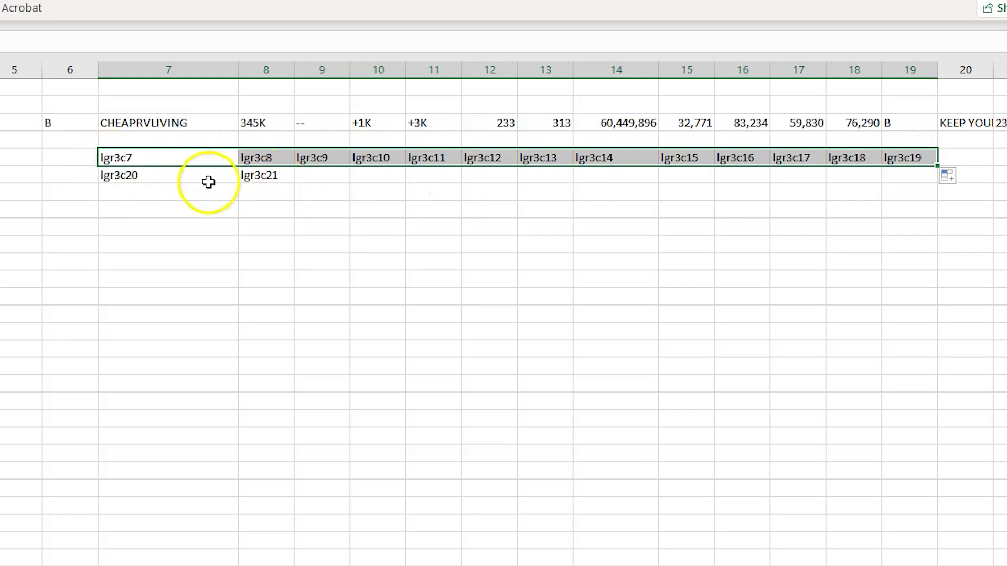
Extend row 6 from lgr3c20 through lgr3c32, then select the column 7 starting pair
click(173, 180)
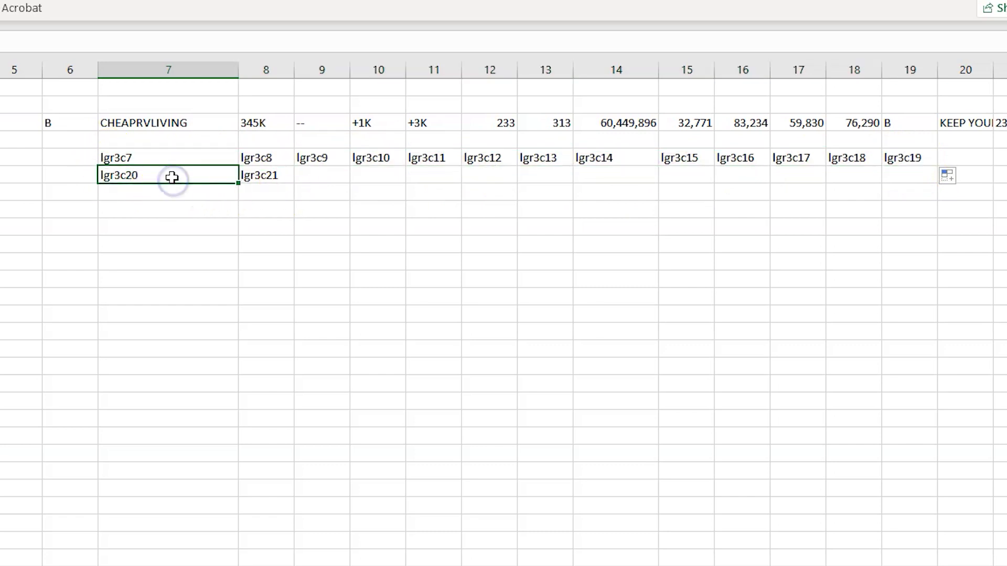
drag(205, 177, 274, 175)
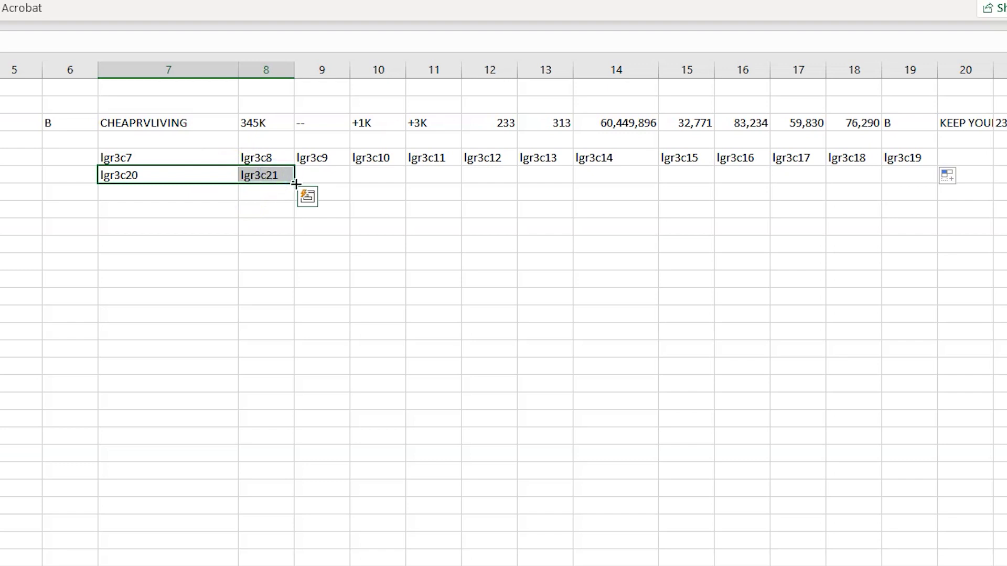
drag(293, 183, 923, 190)
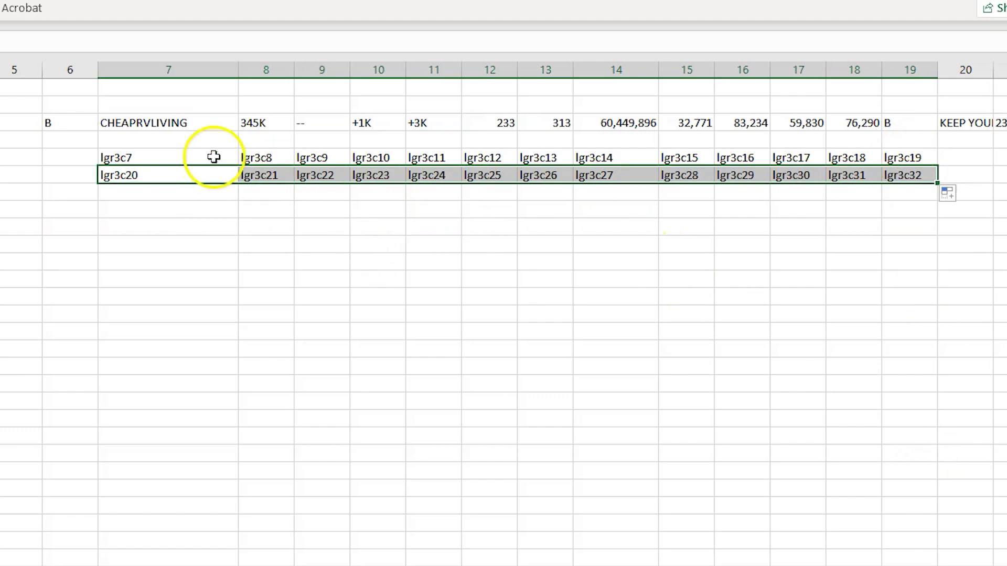
drag(213, 157, 212, 174)
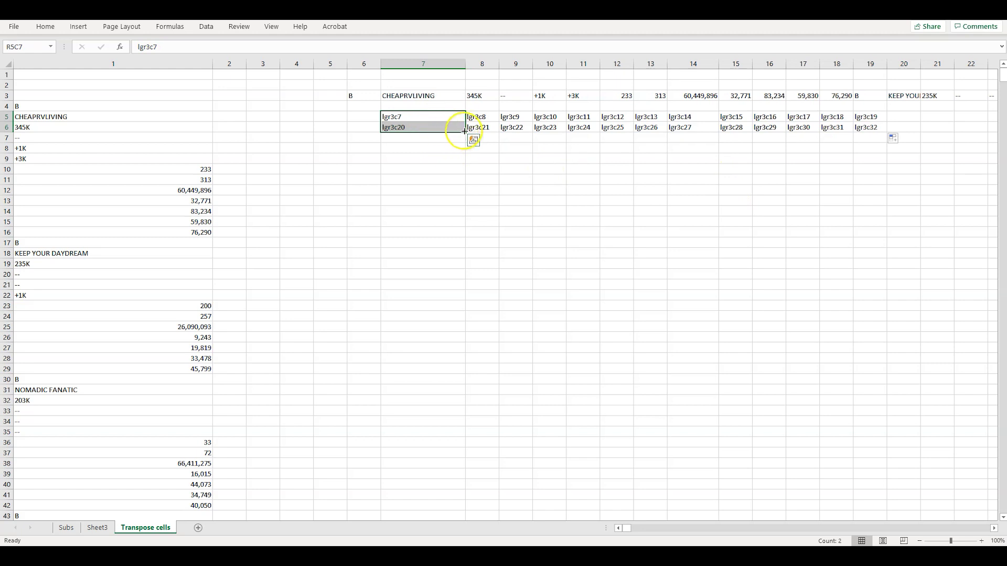
Fill columns 7–12 down to row 117 with the lgr3c placeholder series
drag(464, 131, 440, 423)
scroll(488, 269, up, 4)
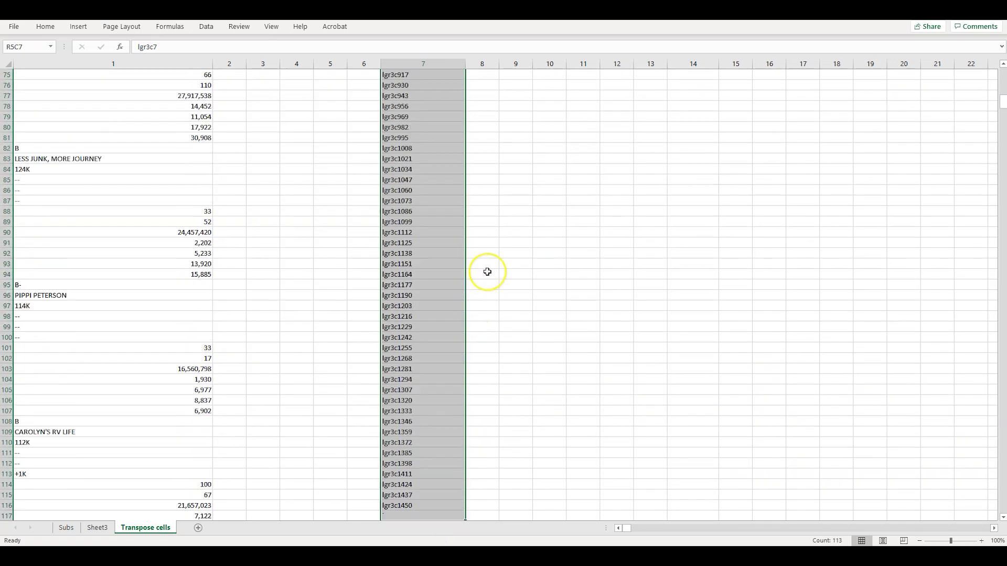
scroll(487, 271, up, 20)
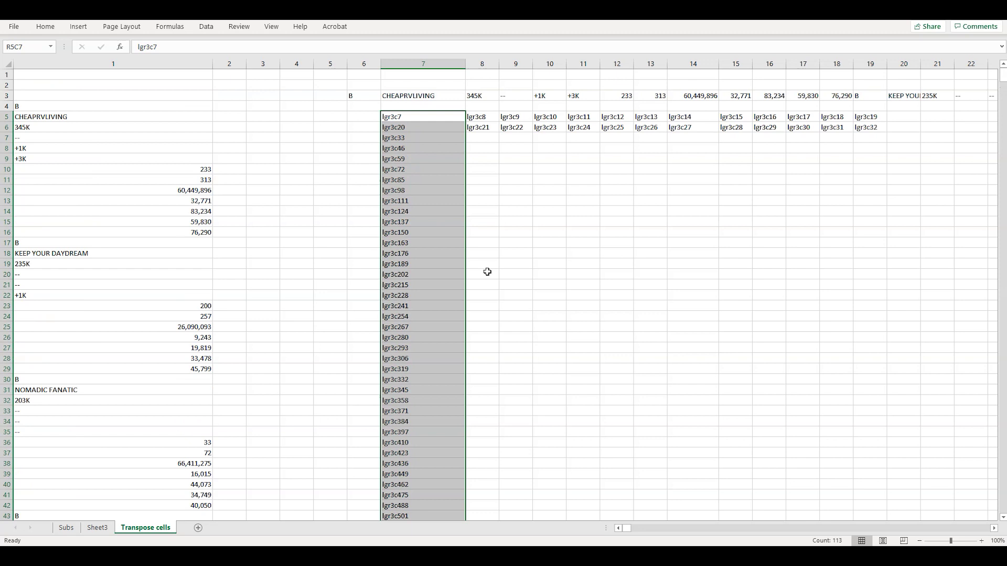
click(483, 116)
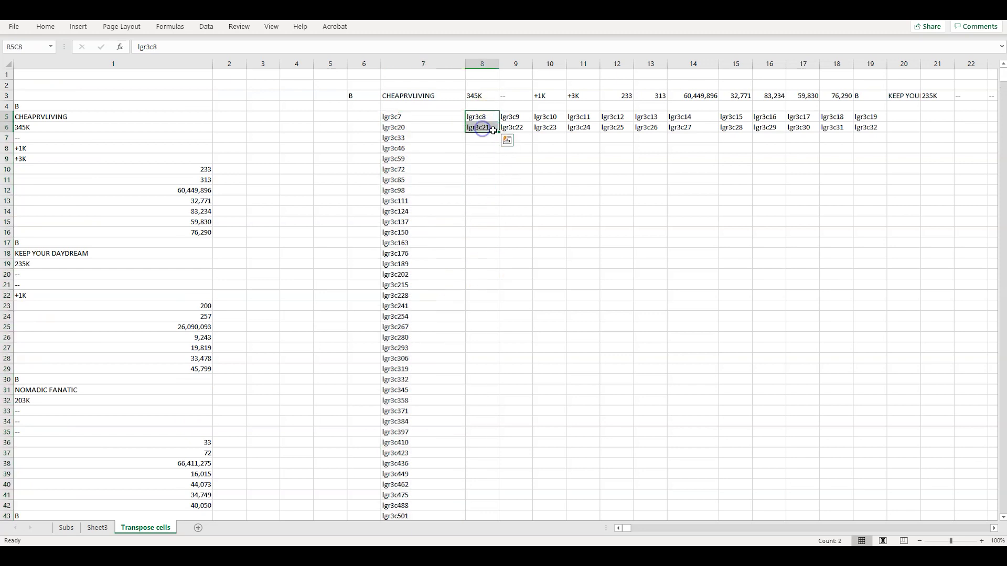
drag(478, 476, 474, 530)
scroll(558, 126, up, 15)
drag(512, 116, 513, 479)
scroll(556, 262, up, 15)
drag(546, 117, 535, 524)
scroll(589, 360, up, 15)
drag(579, 117, 595, 525)
scroll(598, 315, up, 15)
drag(614, 128, 638, 443)
scroll(663, 104, up, 15)
drag(650, 117, 661, 524)
scroll(695, 182, up, 15)
Fill columns 13–19 down to row 117, continuing the lgr3c series
drag(682, 117, 708, 488)
scroll(708, 315, up, 15)
drag(734, 116, 735, 127)
drag(751, 132, 721, 487)
scroll(744, 315, up, 15)
drag(787, 132, 769, 514)
scroll(787, 315, up, 15)
drag(808, 226, 798, 477)
scroll(846, 155, up, 20)
drag(850, 98, 839, 516)
scroll(839, 314, up, 15)
drag(868, 116, 869, 490)
scroll(860, 315, up, 15)
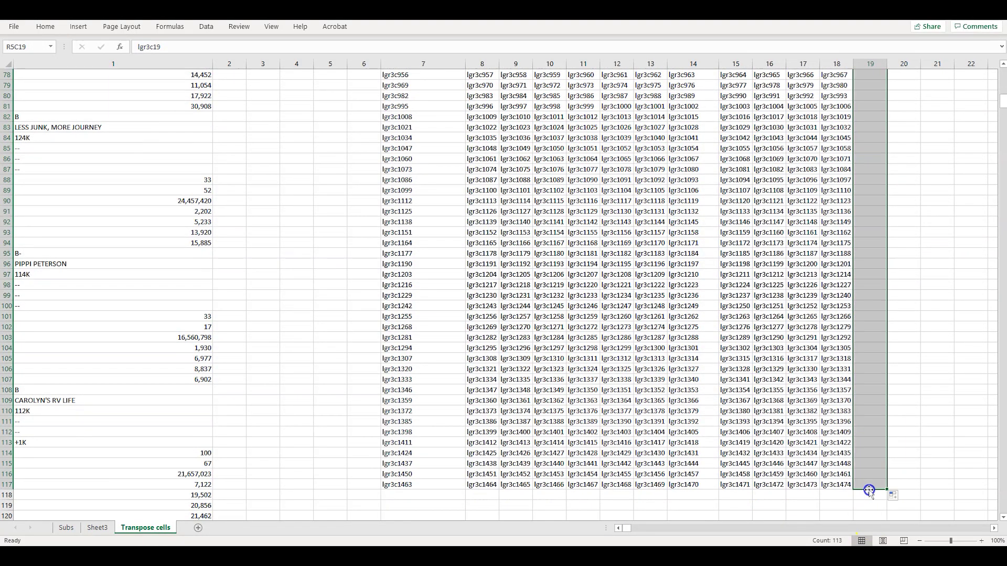
scroll(894, 410, up, 3)
scroll(897, 384, up, 20)
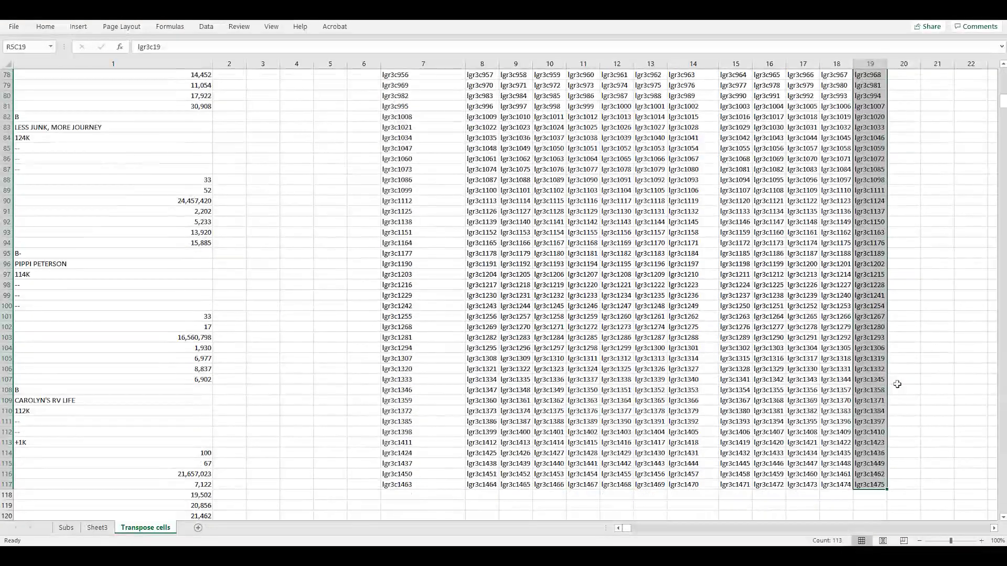
scroll(897, 385, up, 1)
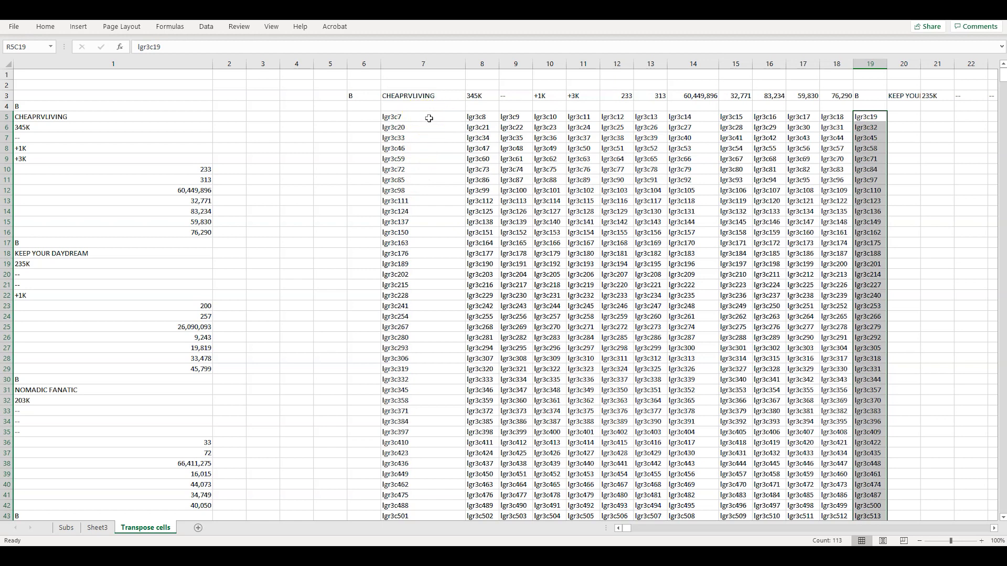
Replace 'lg' with '=' across the placeholder block, turning cells into formulas like =R3C7
drag(429, 119, 863, 433)
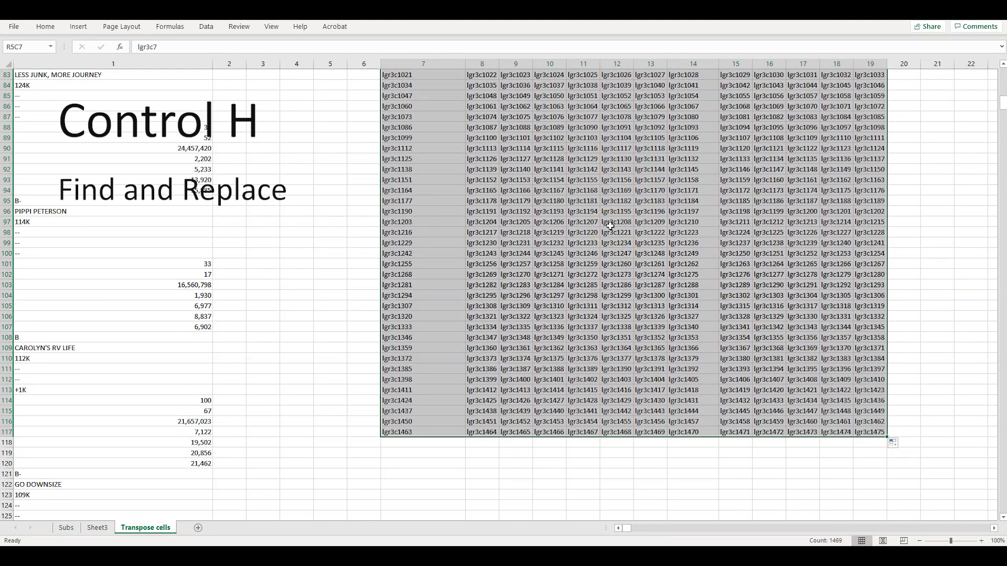
key(ctrl+h)
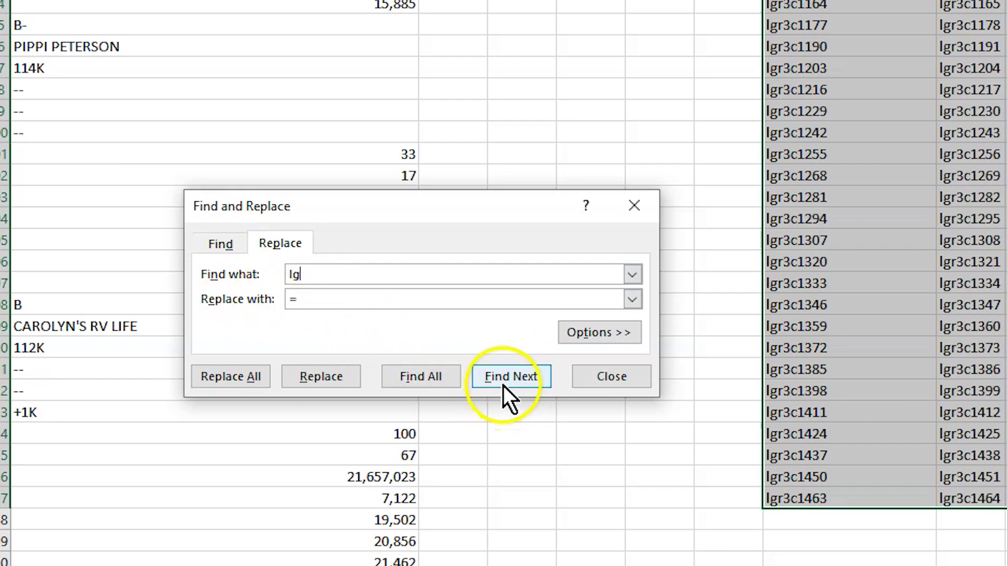
click(231, 379)
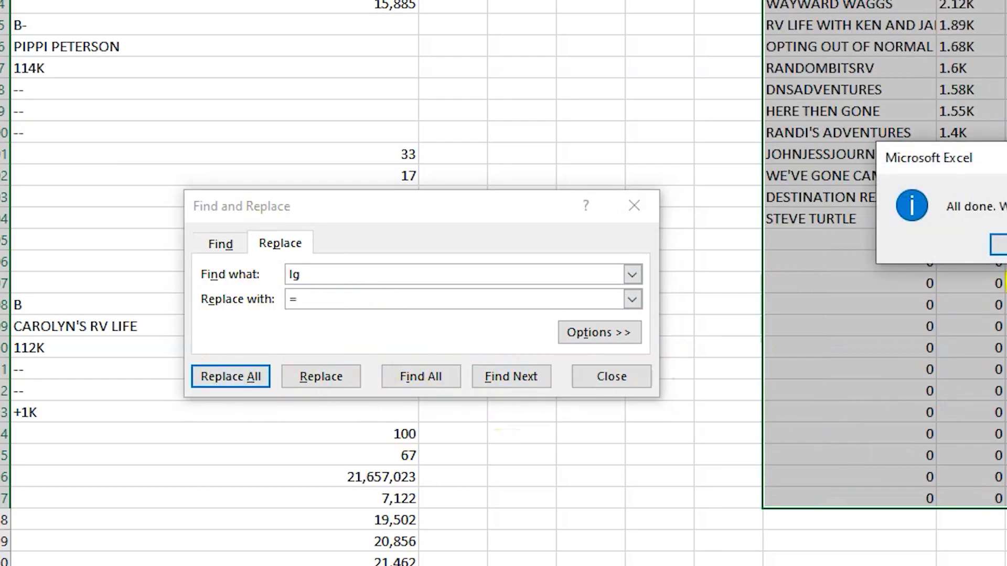
key(Return)
scroll(593, 264, up, 15)
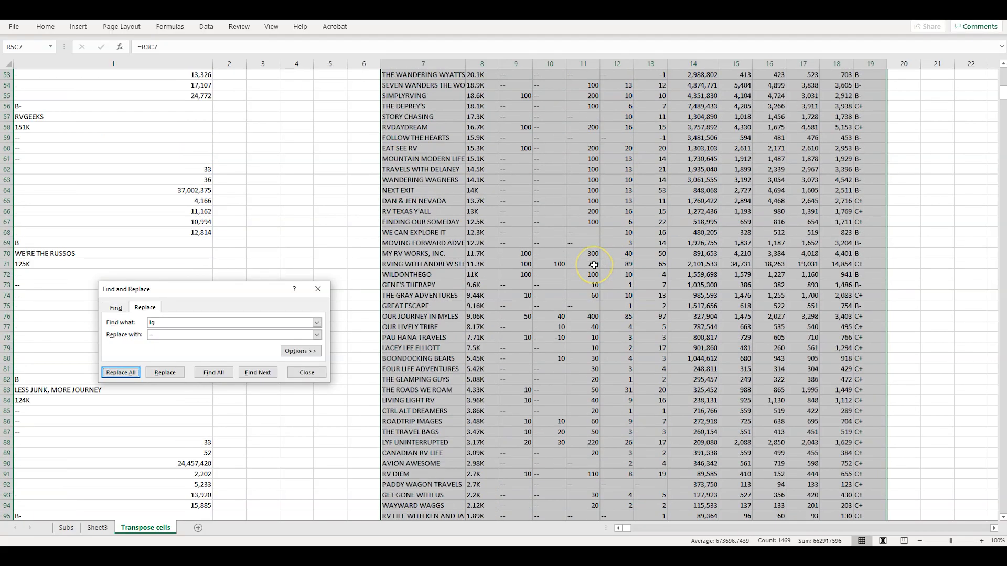
scroll(593, 265, up, 8)
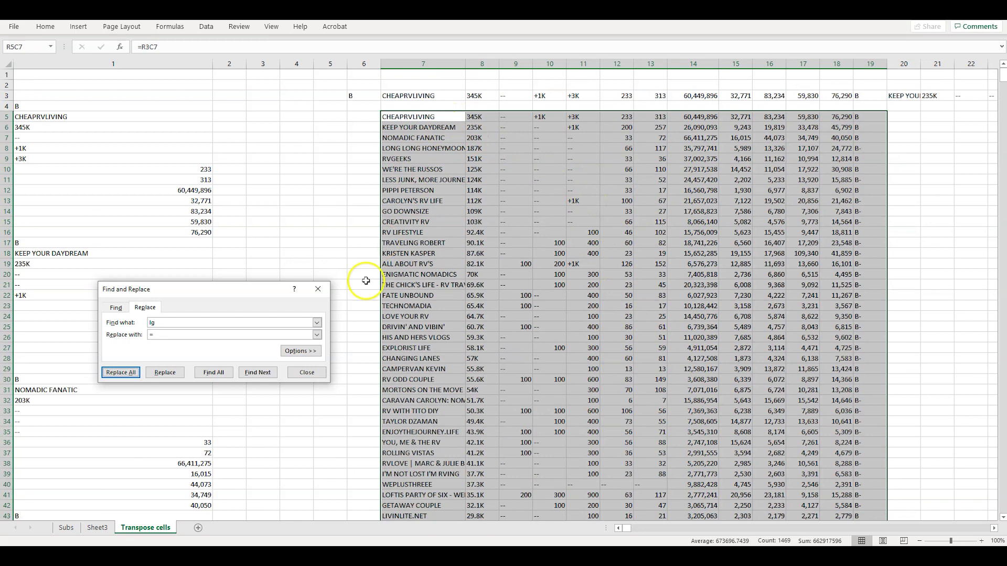
click(308, 371)
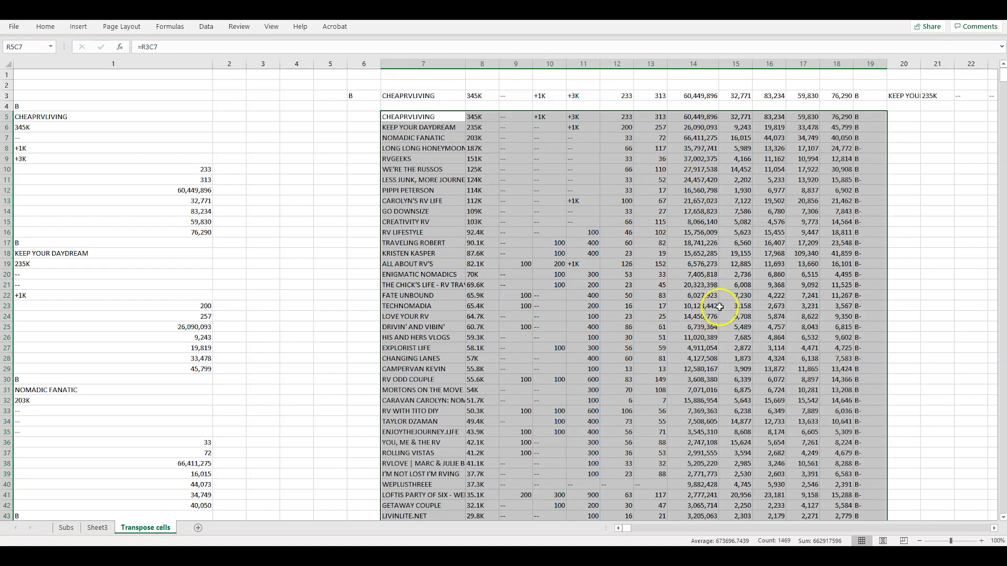
Review the channel rows from CHEAPRVLIVING to STEVE TURTLE, then bring up the Social Blade favourites
scroll(718, 309, down, 11)
scroll(738, 304, down, 13)
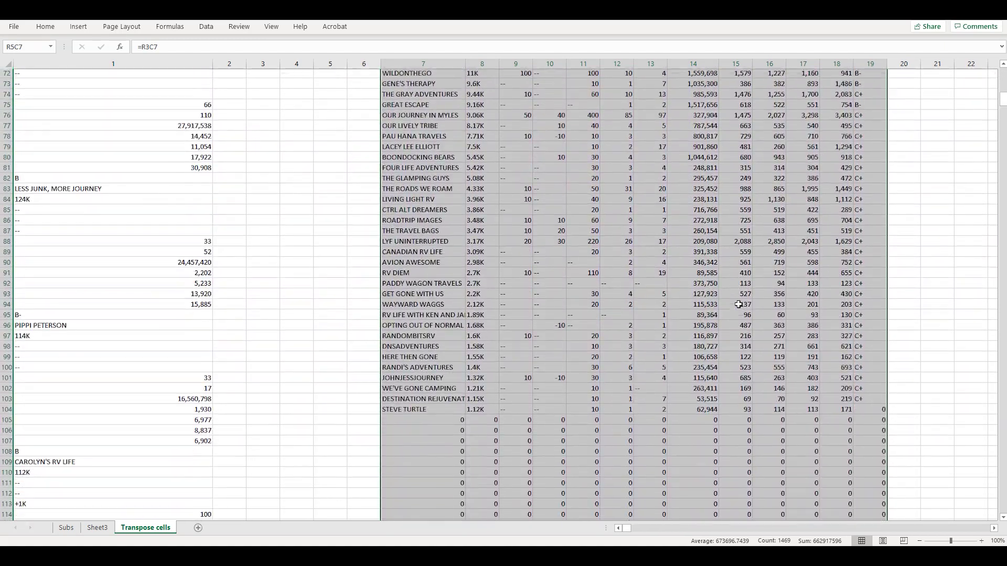
scroll(739, 305, up, 3)
scroll(739, 305, up, 14)
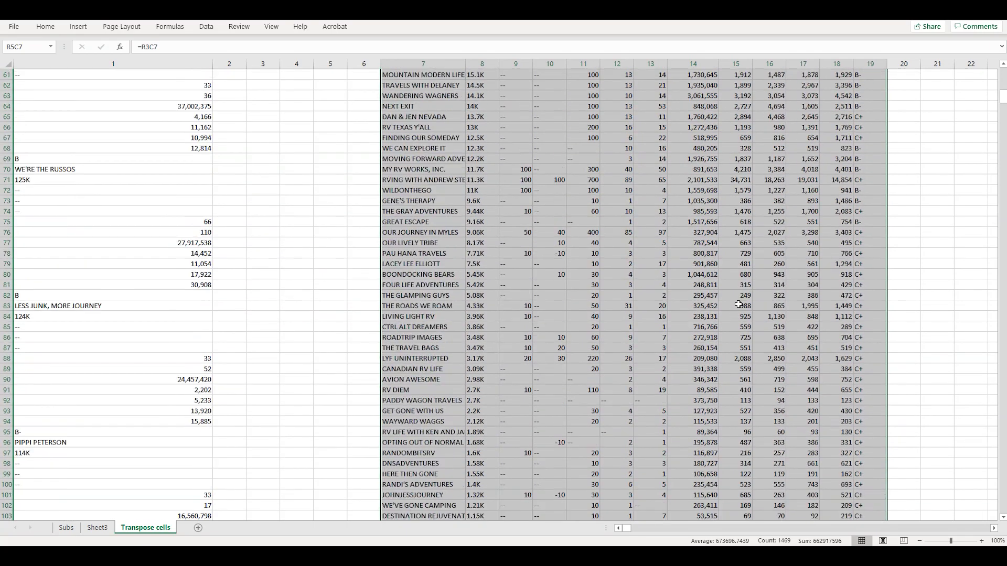
scroll(739, 305, up, 7)
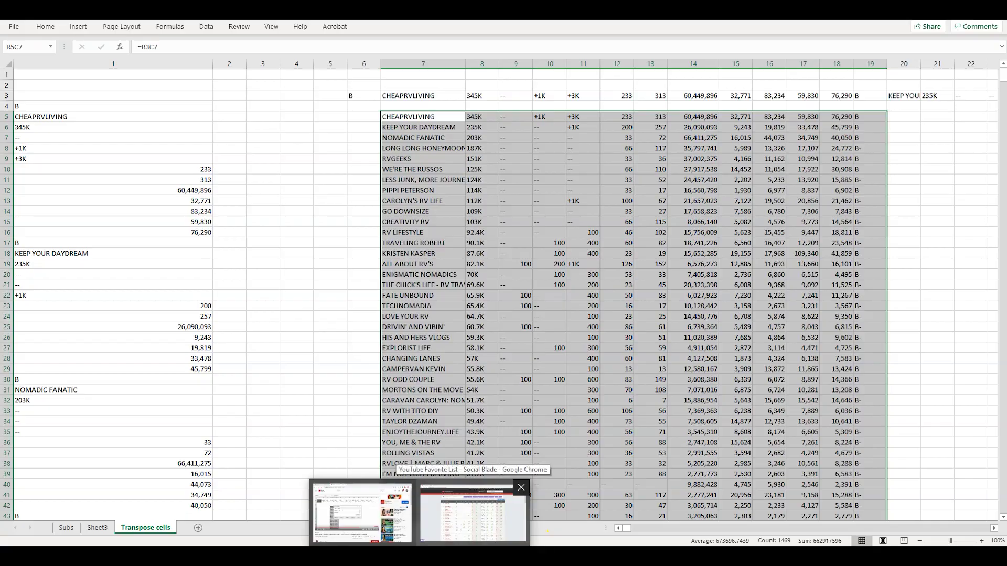
click(474, 511)
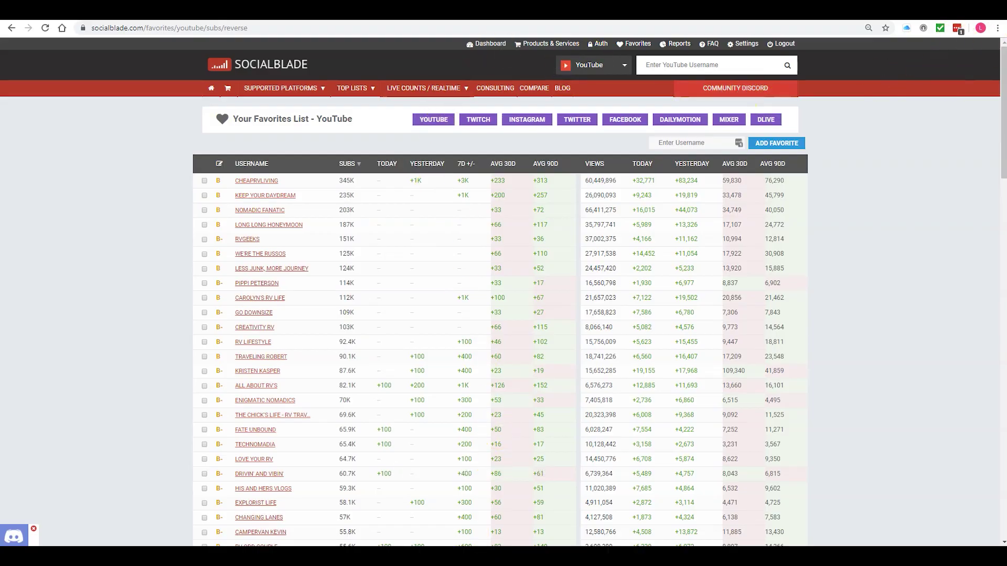
Snap the browser to the left half and Excel to the right to compare favourites values
double_click(835, 10)
drag(584, 99, 1, 53)
click(690, 159)
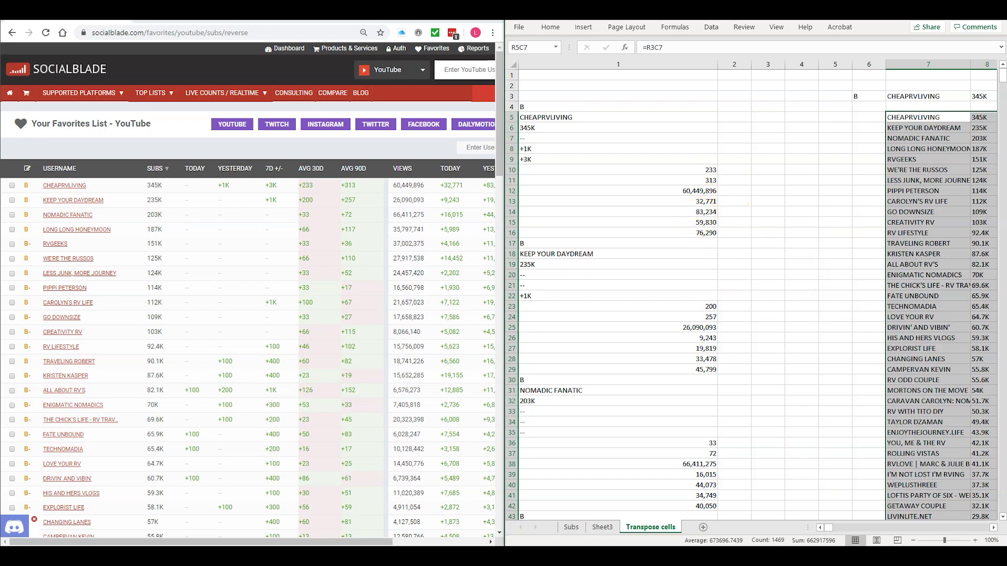
mouse_move(828, 527)
mouse_down()
mouse_move(839, 529)
mouse_move(827, 531)
mouse_up()
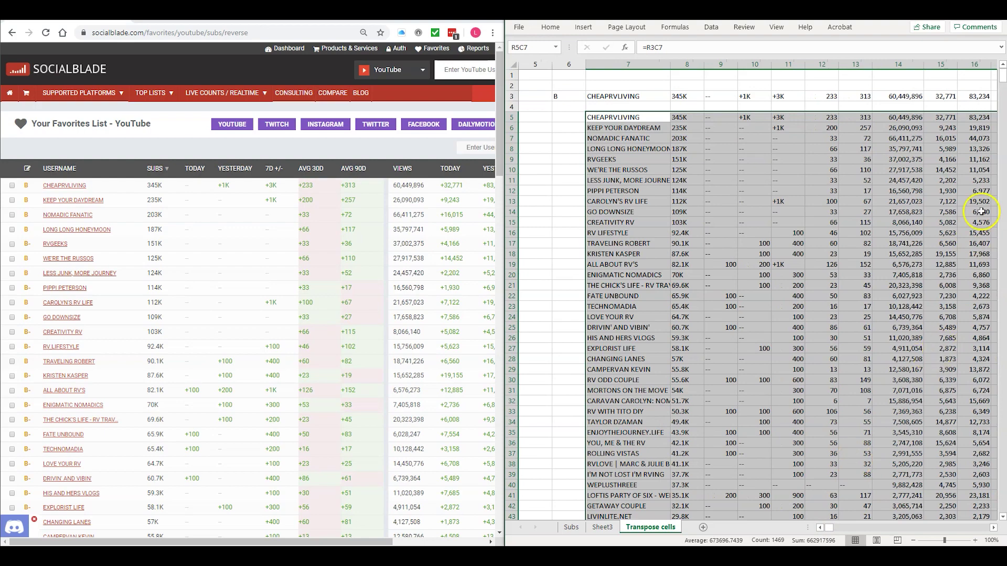
click(1003, 152)
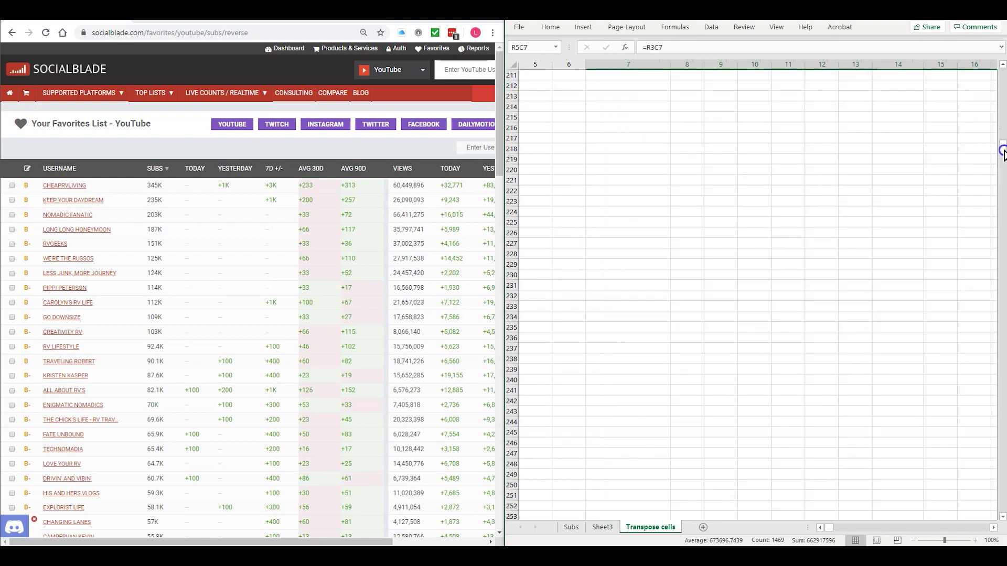
drag(1003, 152, 1003, 77)
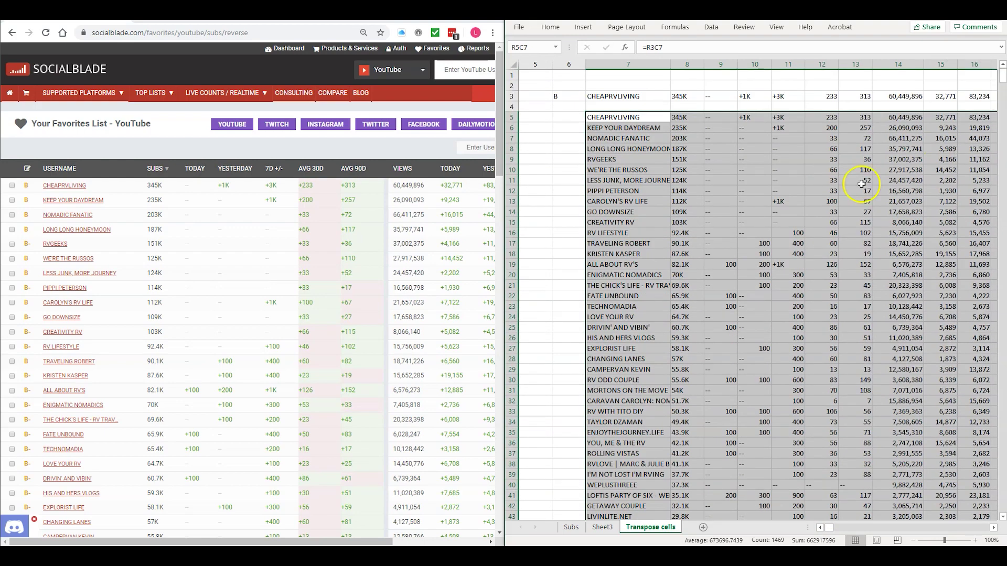
click(567, 201)
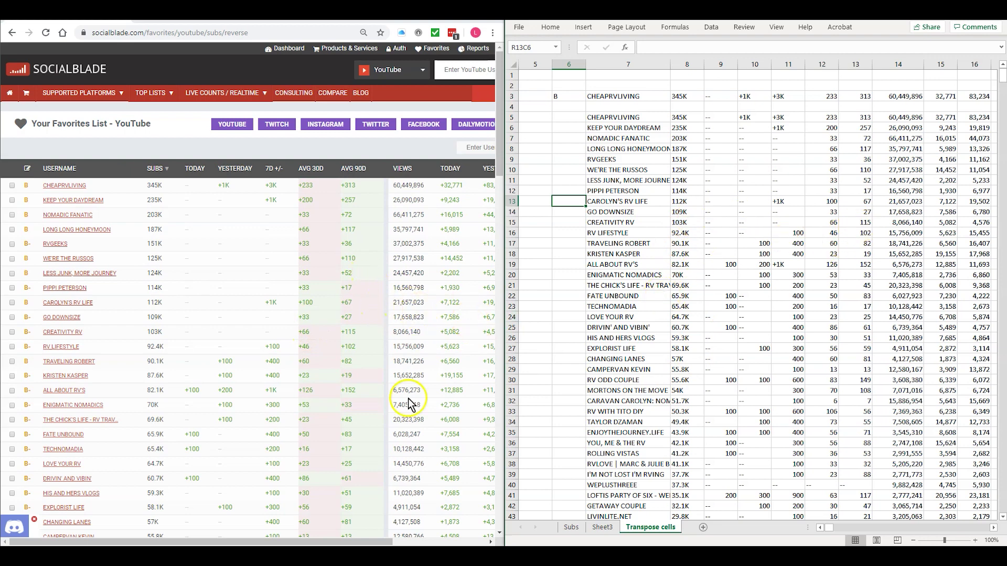
drag(371, 543, 412, 543)
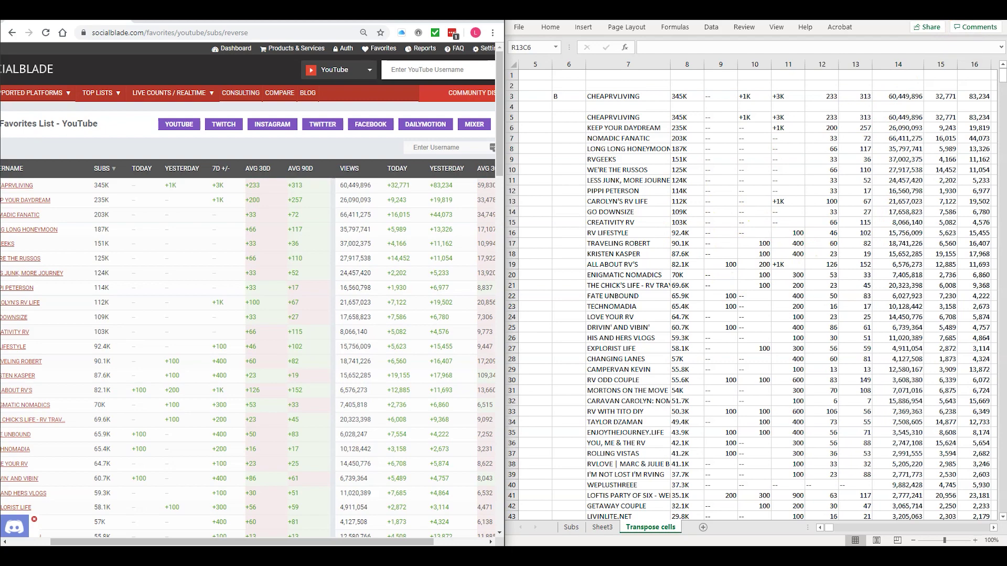
Maximise Excel and bring the Transpose cells sheet back in front
key(super+Up)
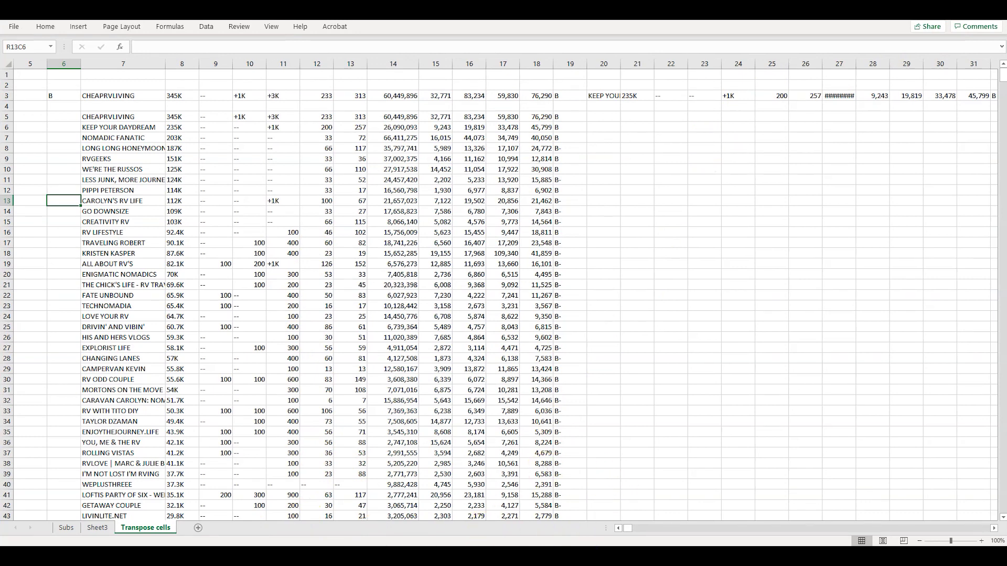
key(alt+Tab)
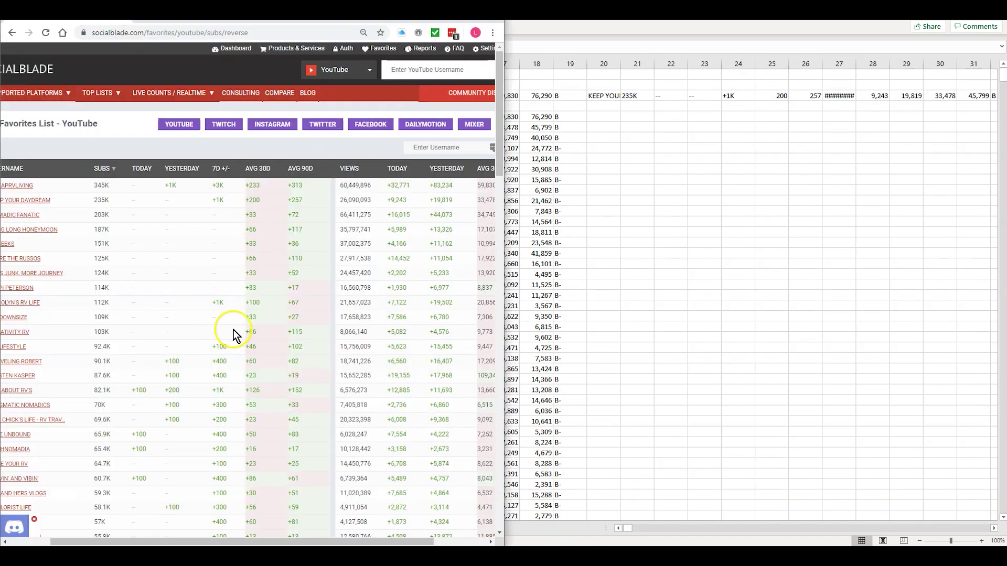
drag(210, 542, 135, 543)
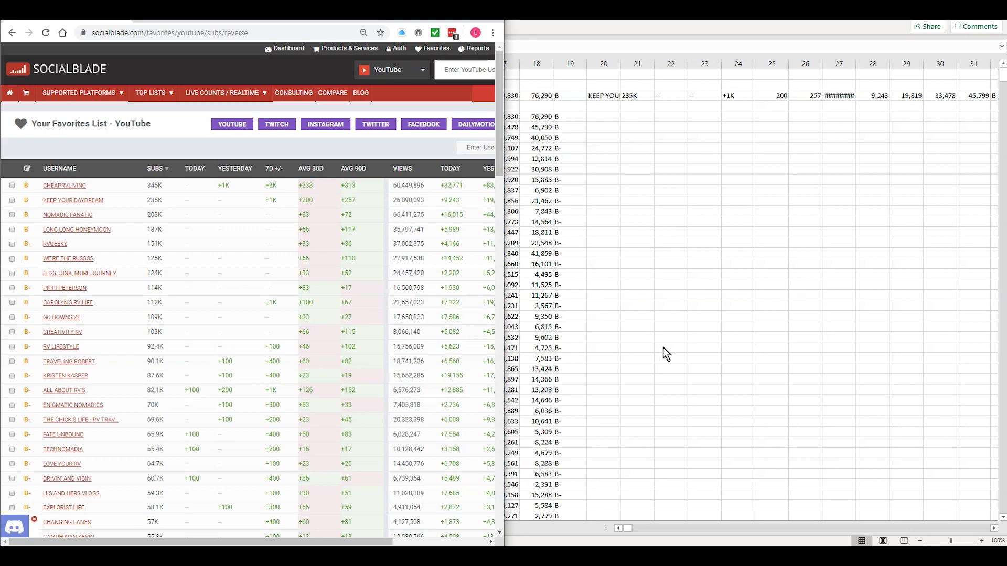
click(675, 225)
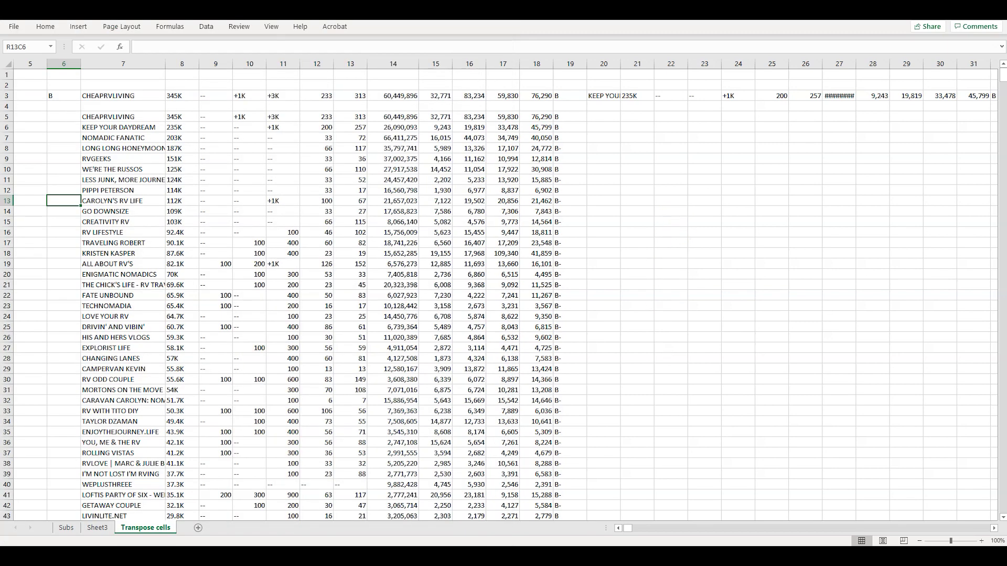
click(16, 31)
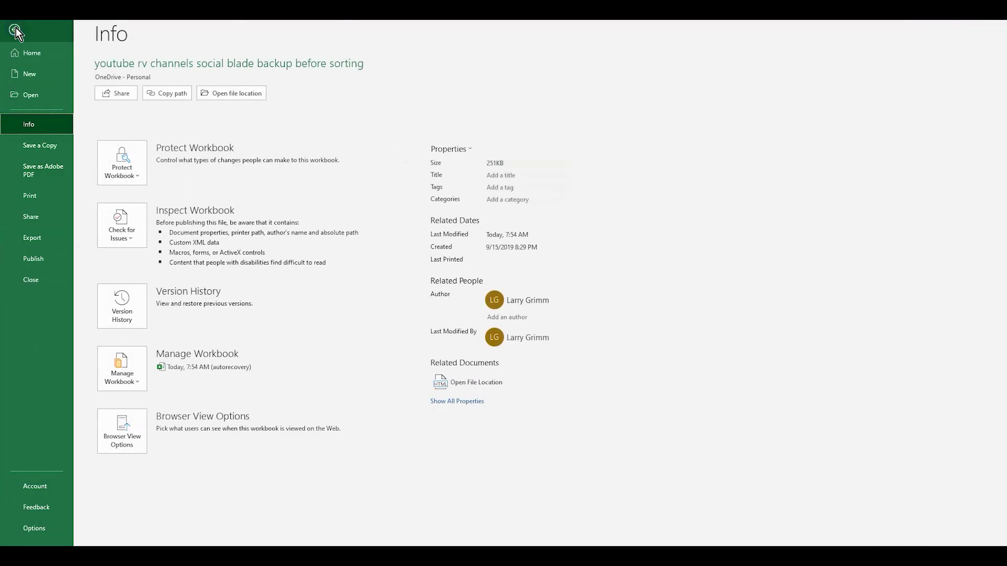
click(16, 27)
click(204, 27)
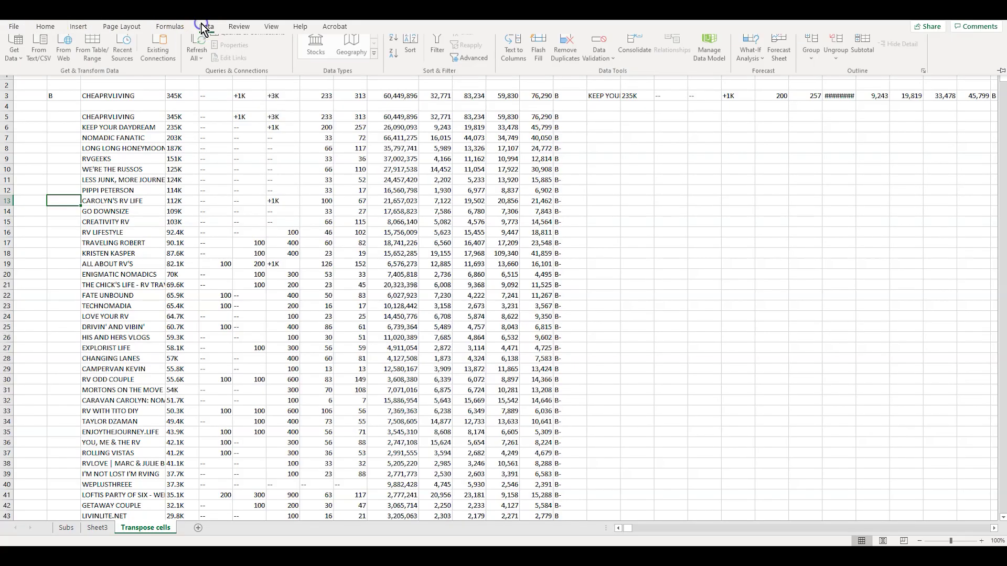
click(18, 63)
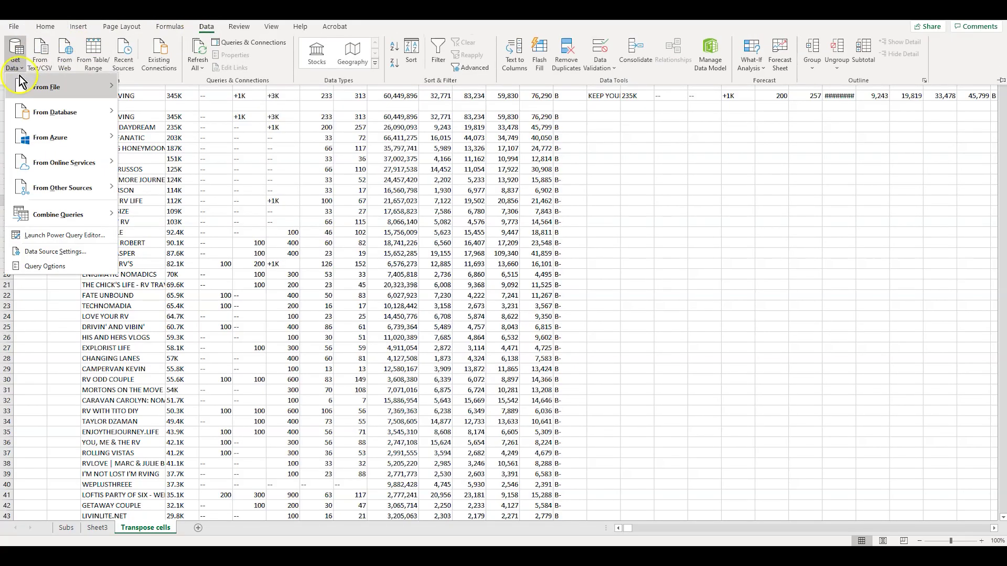
mouse_move(57, 197)
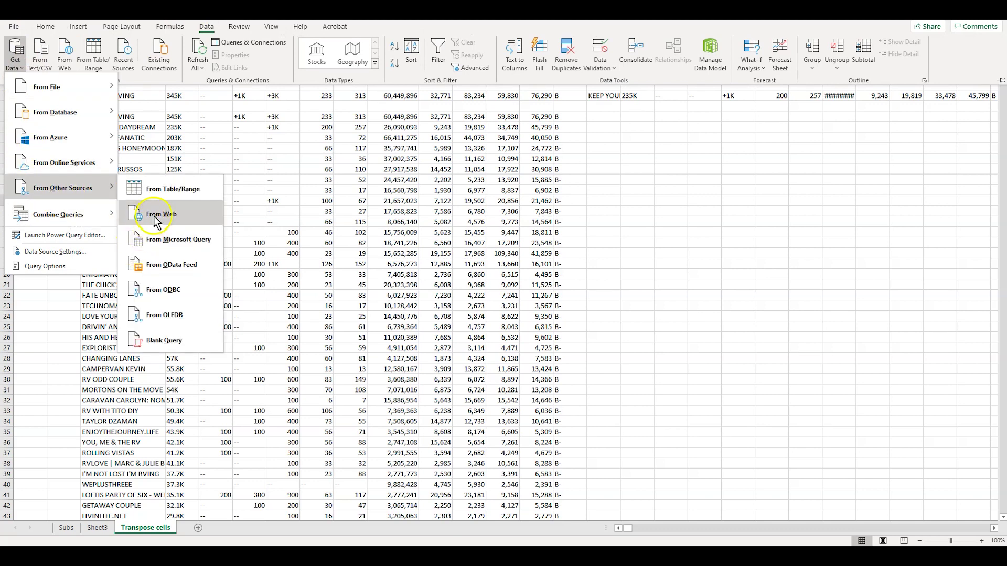
click(153, 215)
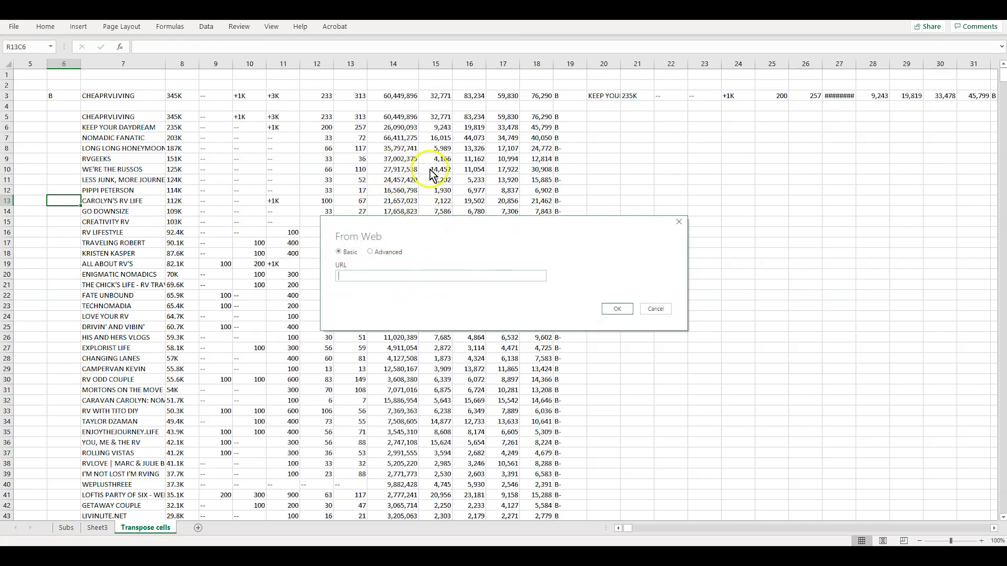
click(654, 309)
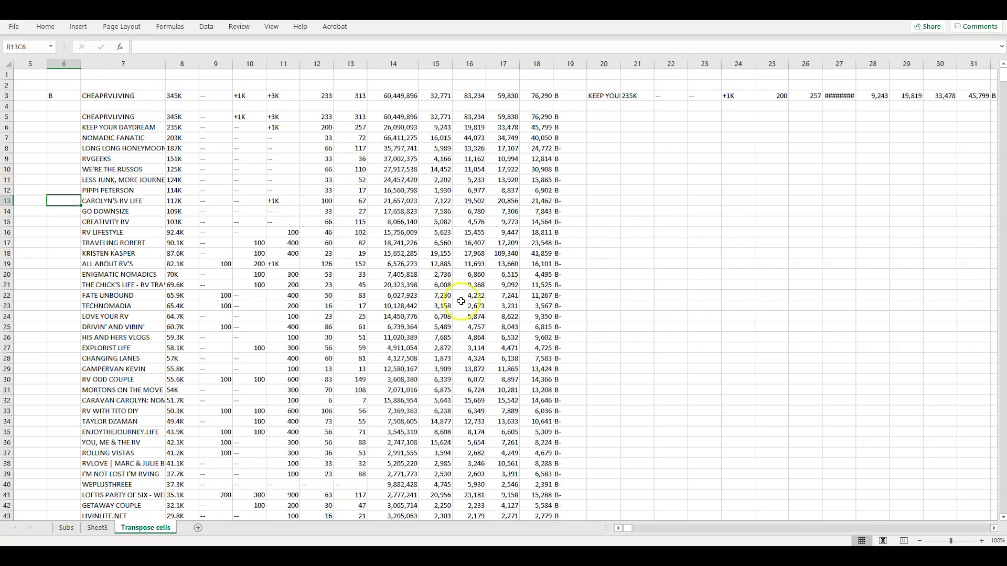
key(alt+Tab)
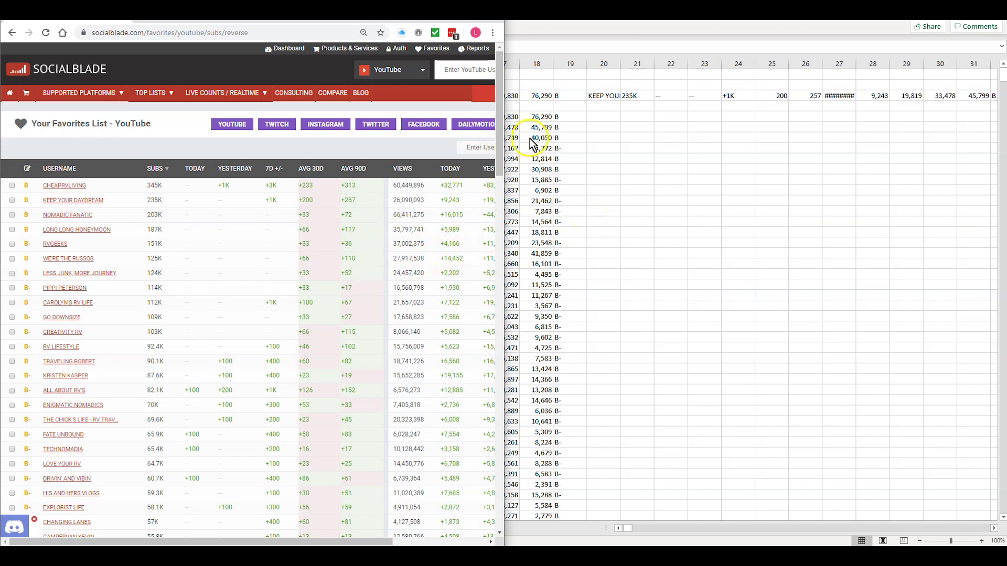
key(alt+Tab)
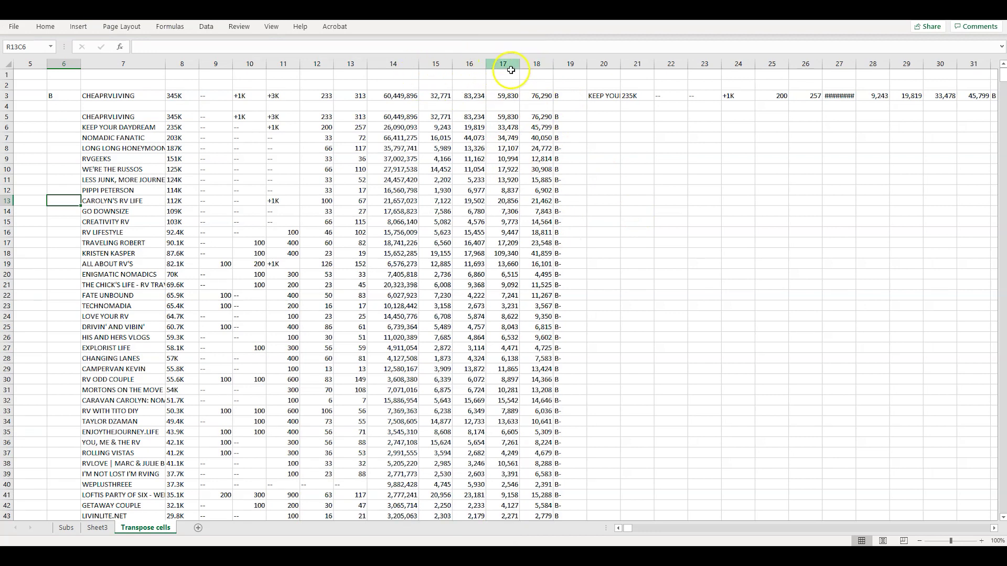
Turn off R1C1 reference style in the Formulas section of Excel Options
click(15, 26)
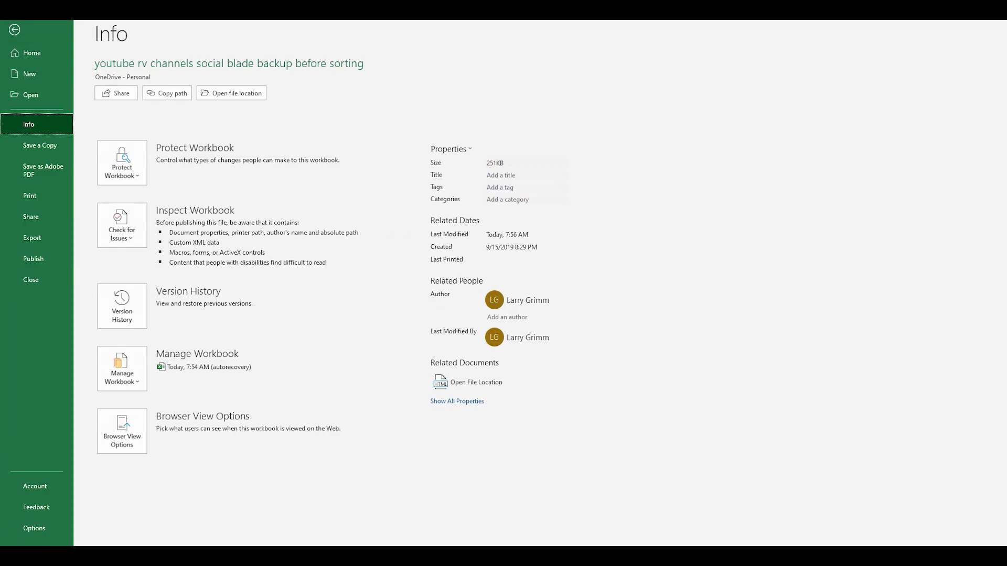
click(29, 527)
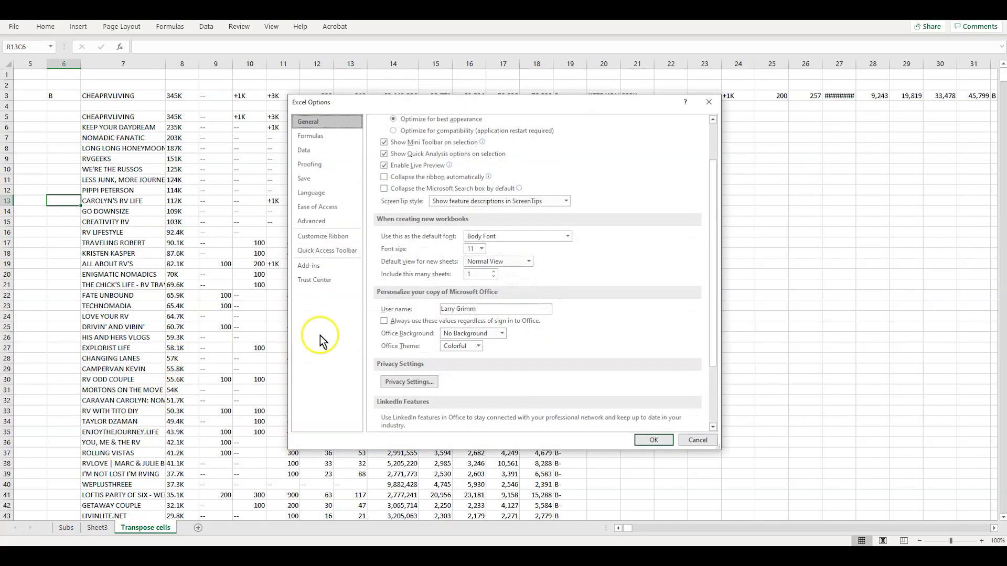
click(311, 149)
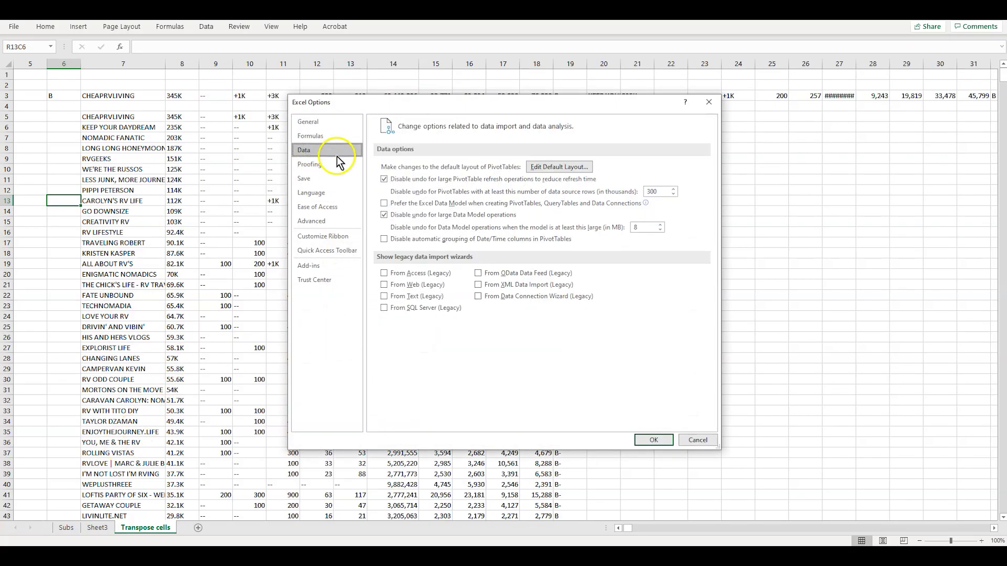
click(326, 138)
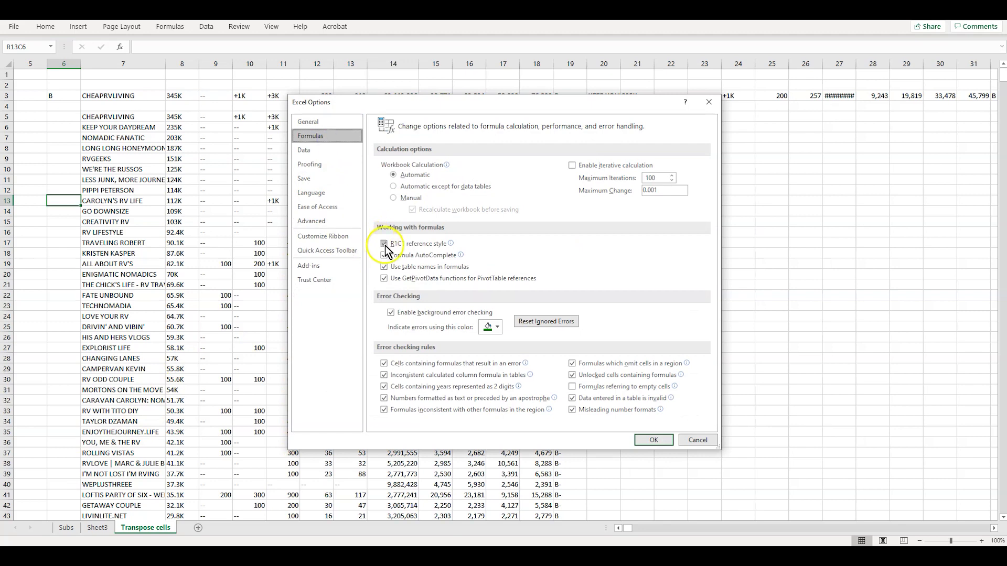
click(654, 441)
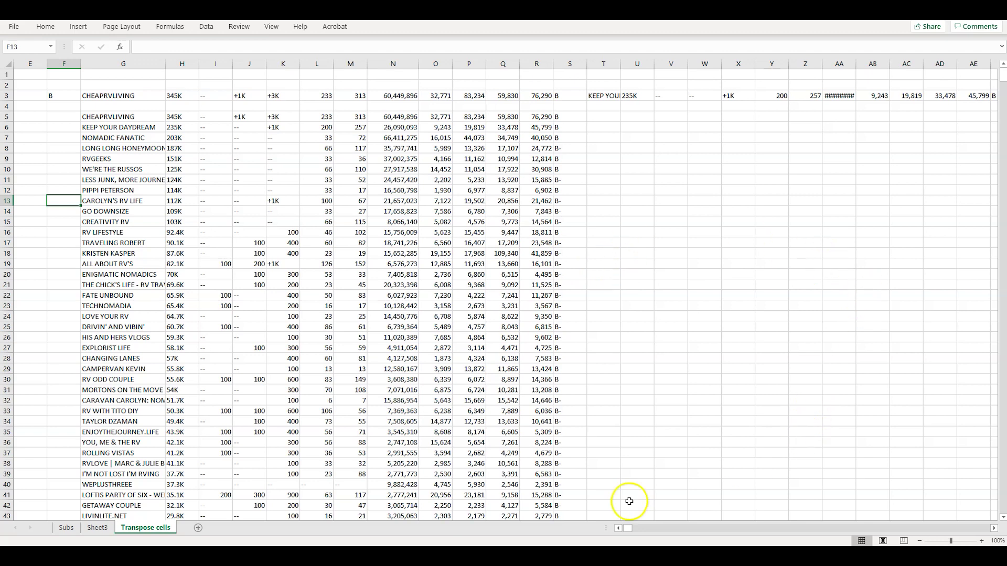
Copy the entire Social Blade favourites table from the maximised browser and return to Excel
key(alt+Tab)
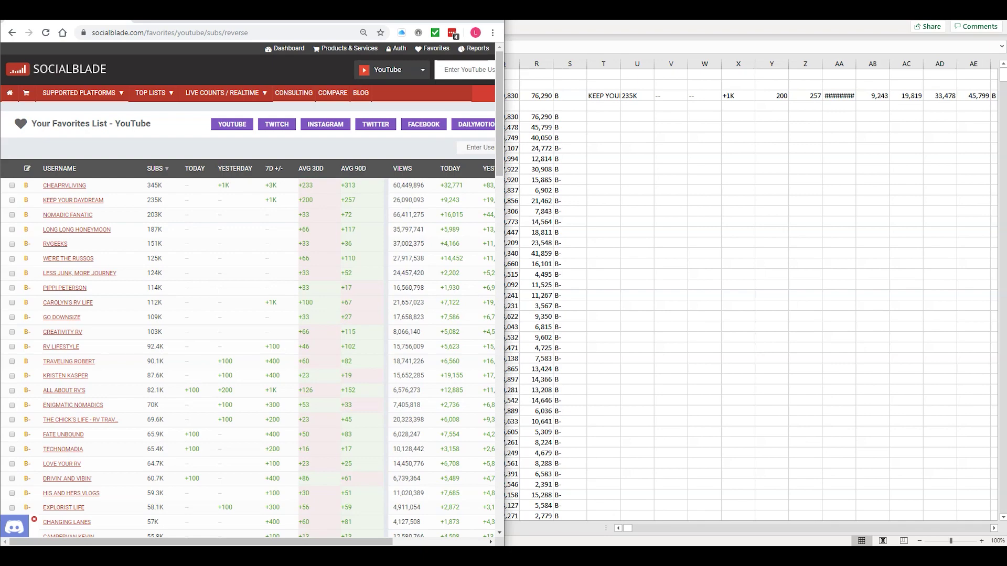
key(super+Up)
scroll(467, 225, down, 6)
scroll(468, 225, up, 6)
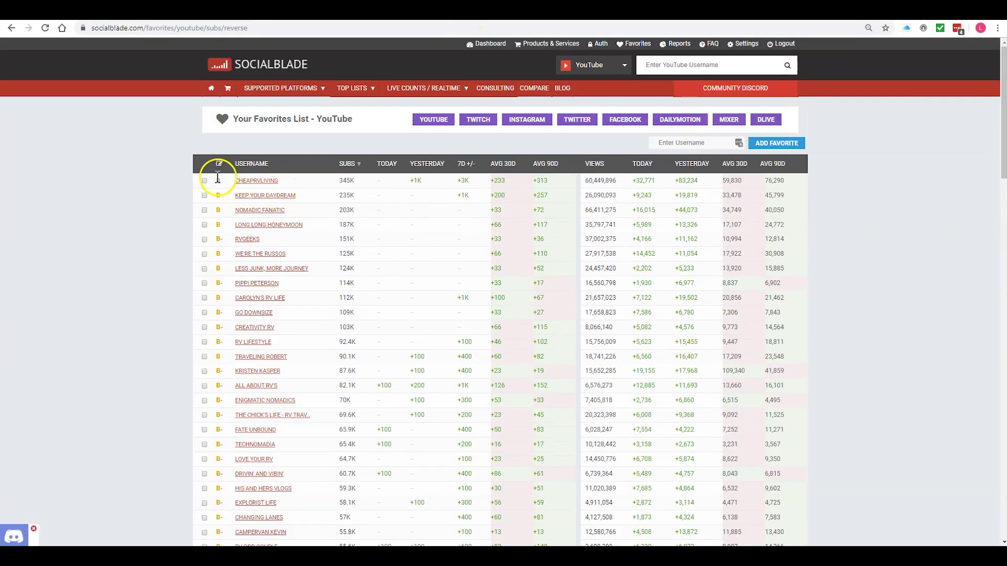
drag(218, 180, 780, 253)
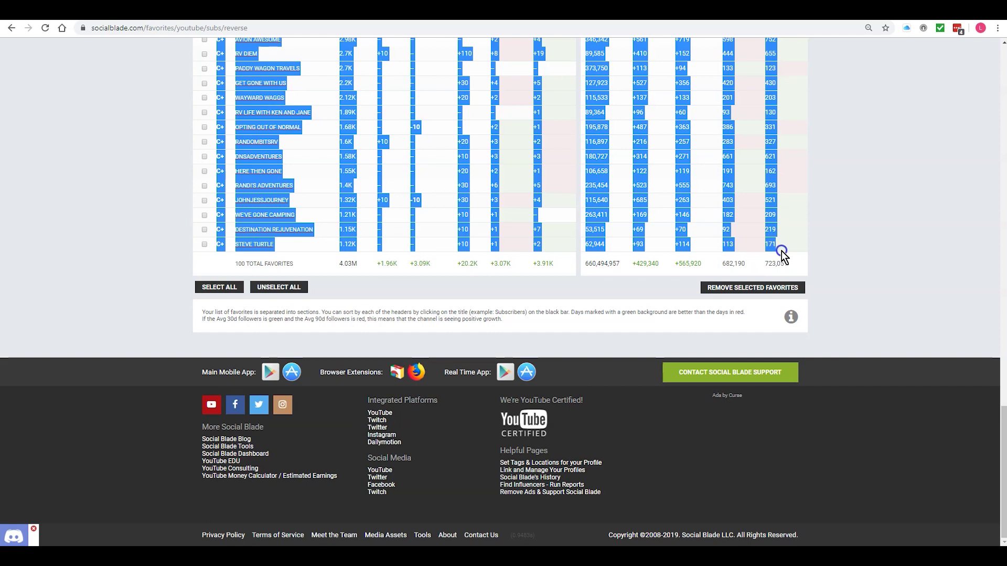
right_click(498, 202)
click(506, 209)
key(alt+Tab)
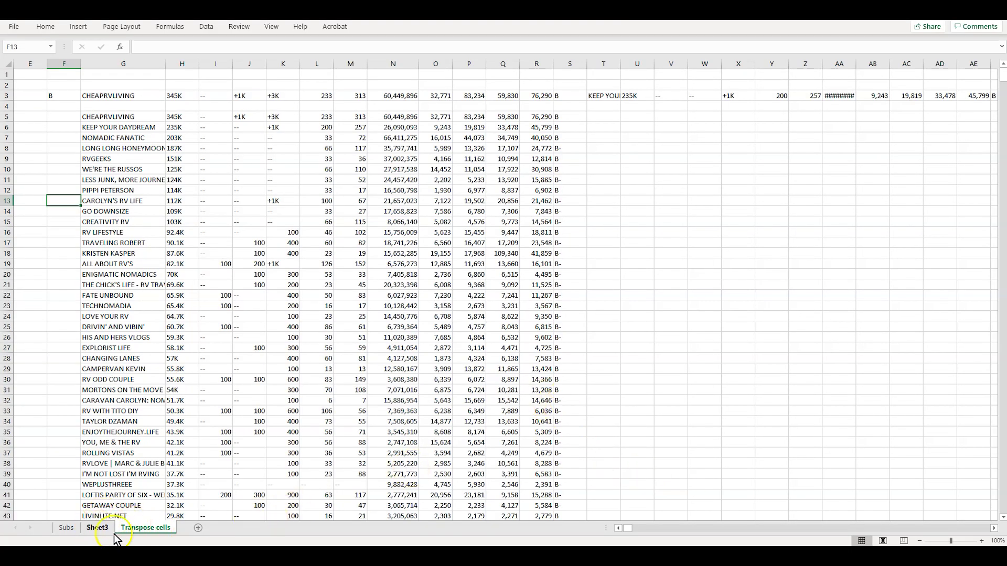
Check the transposed values in column A and clear the copied range selection
click(618, 529)
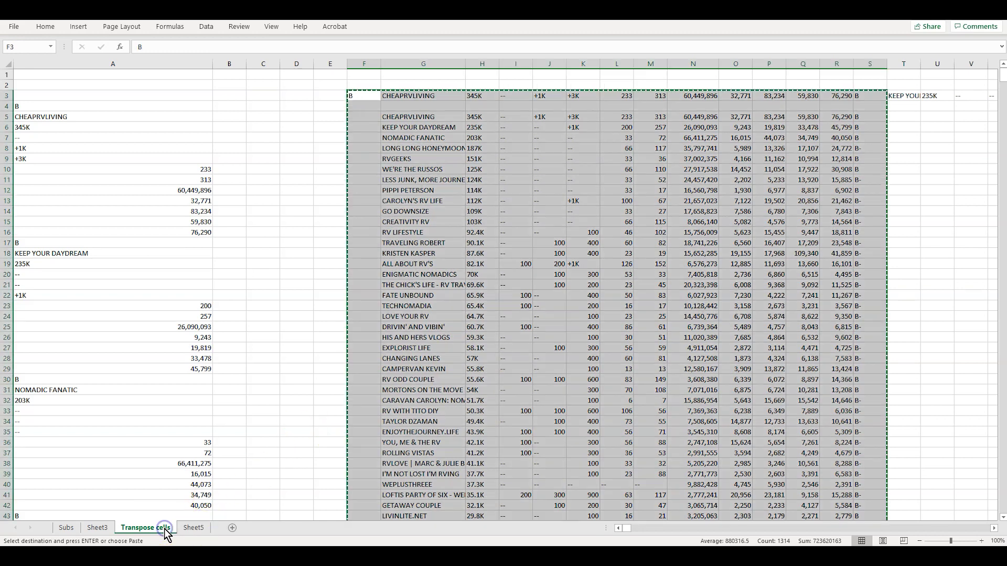
click(230, 505)
click(161, 525)
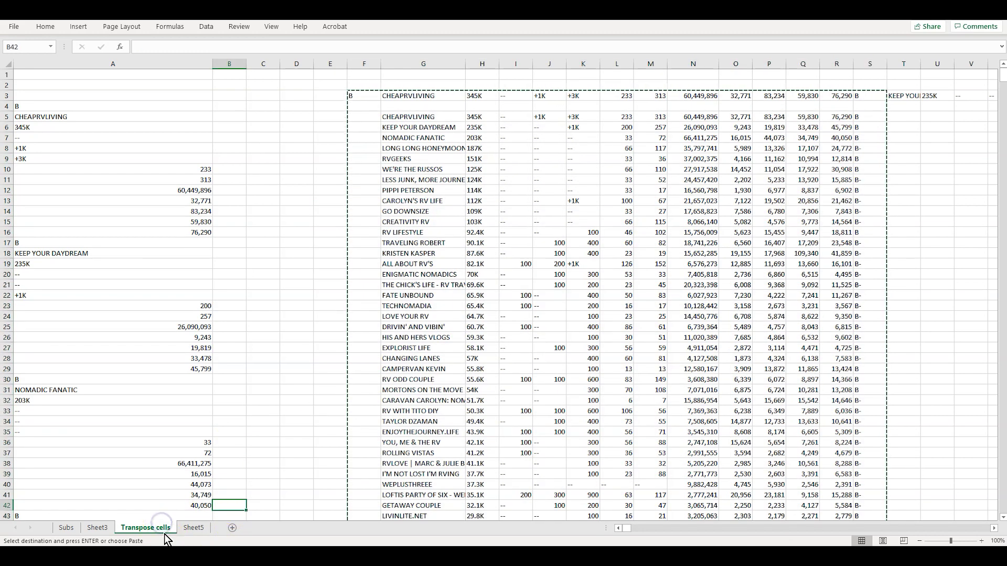
Copy the Transpose cells sheet as Transpose cells (2) and place it after Sheet5
right_click(160, 528)
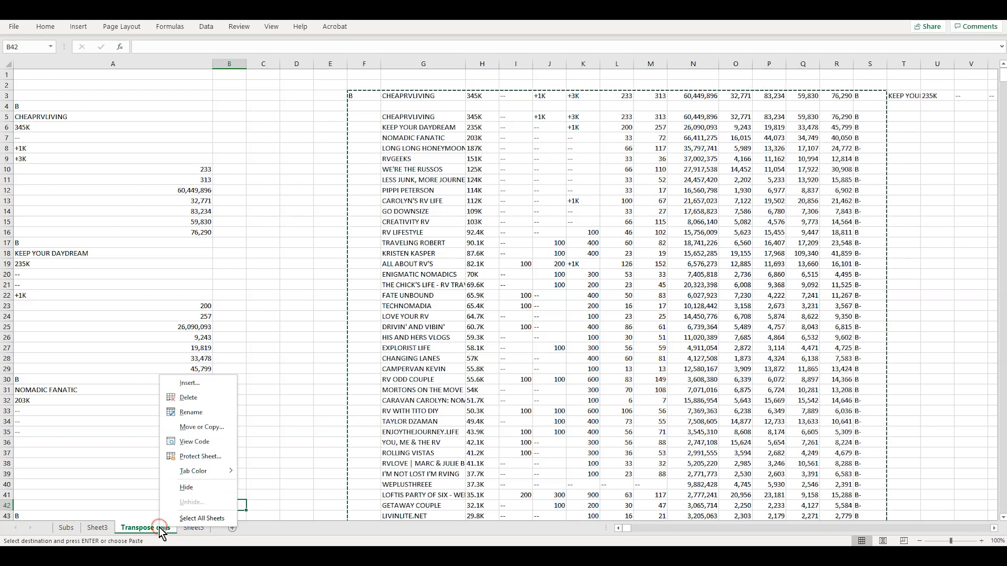
click(202, 427)
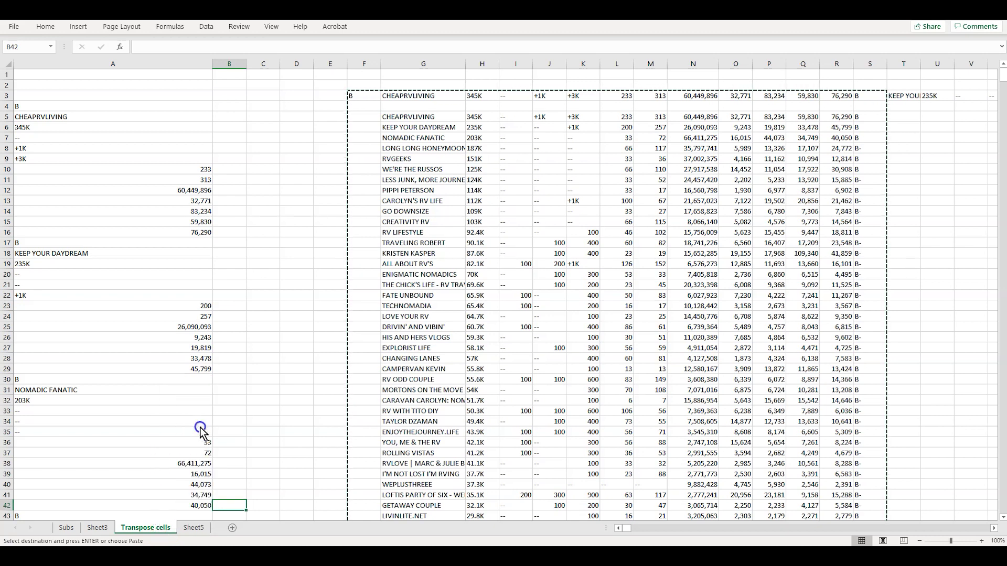
click(117, 467)
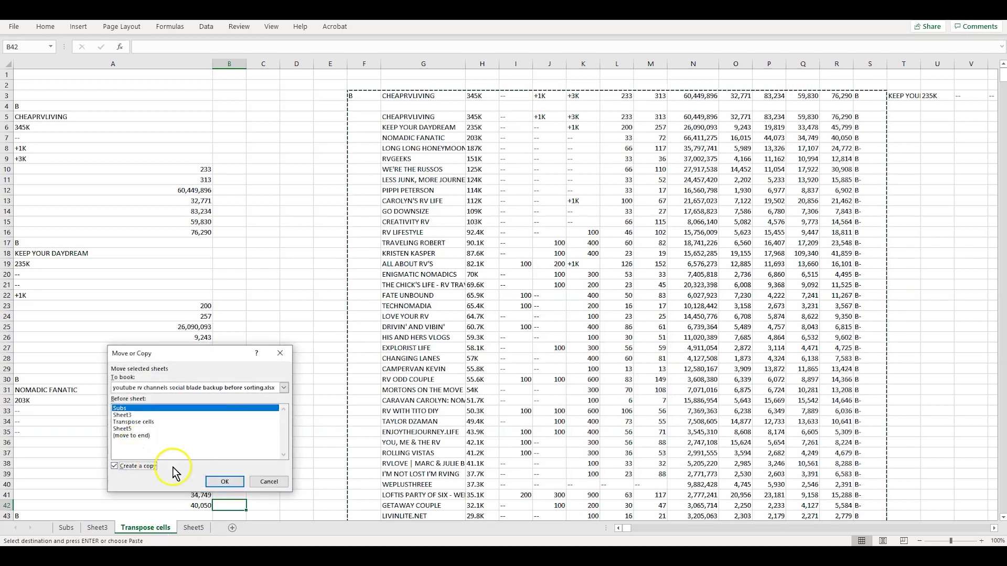
click(227, 482)
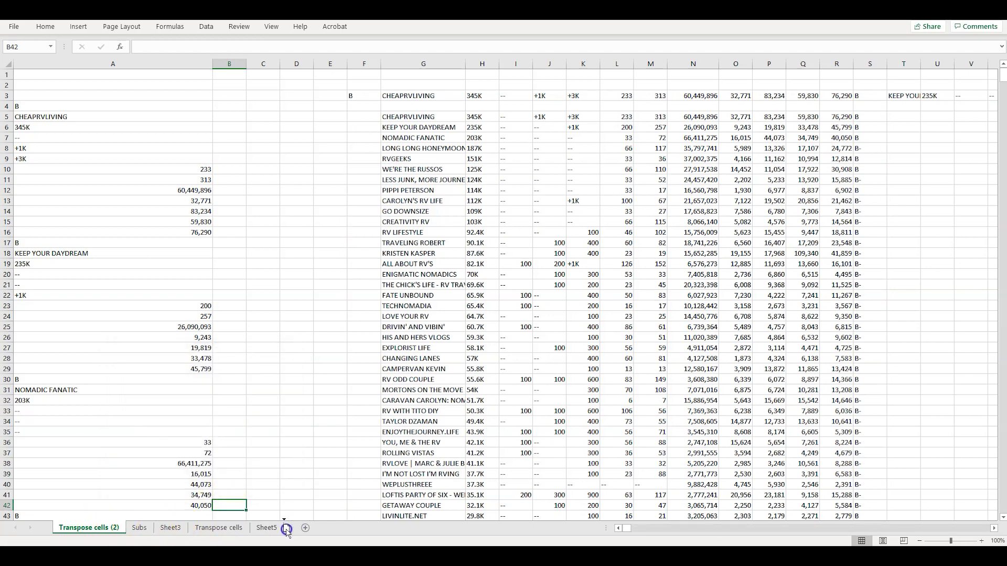
drag(287, 529, 288, 531)
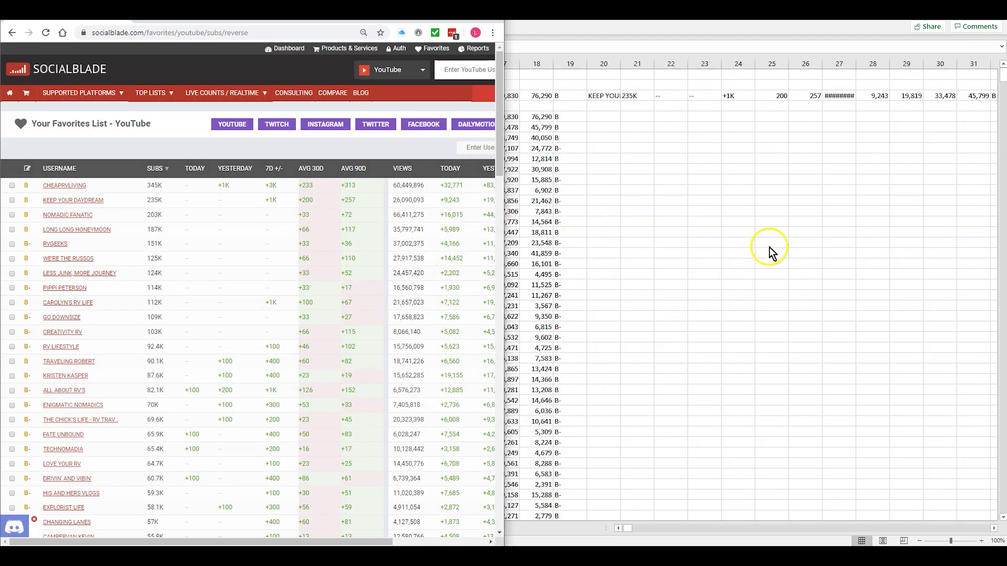
key(alt+Tab)
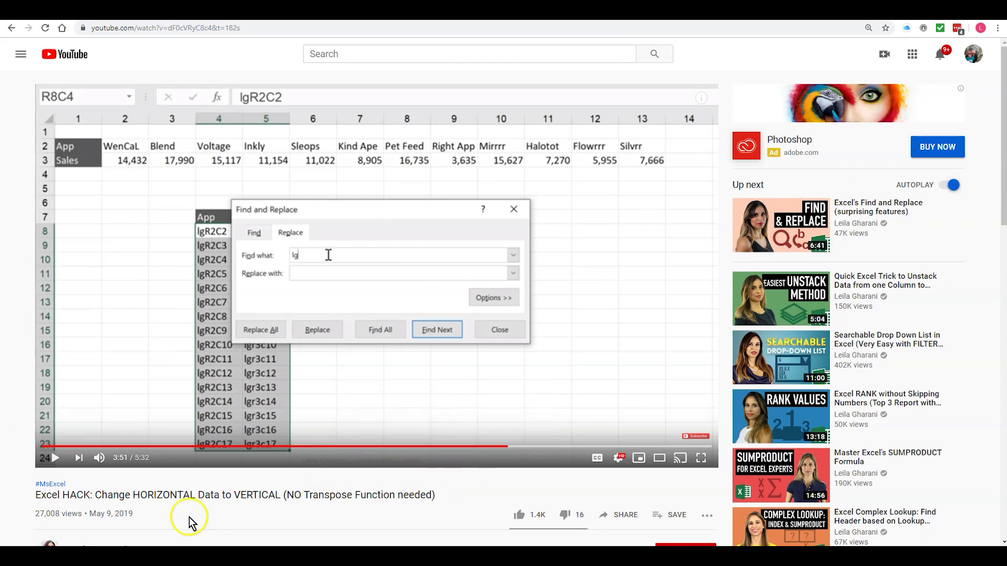
Look over the YouTube tutorial, minimise it, and bring the Excel workbook forward
scroll(193, 512, down, 1)
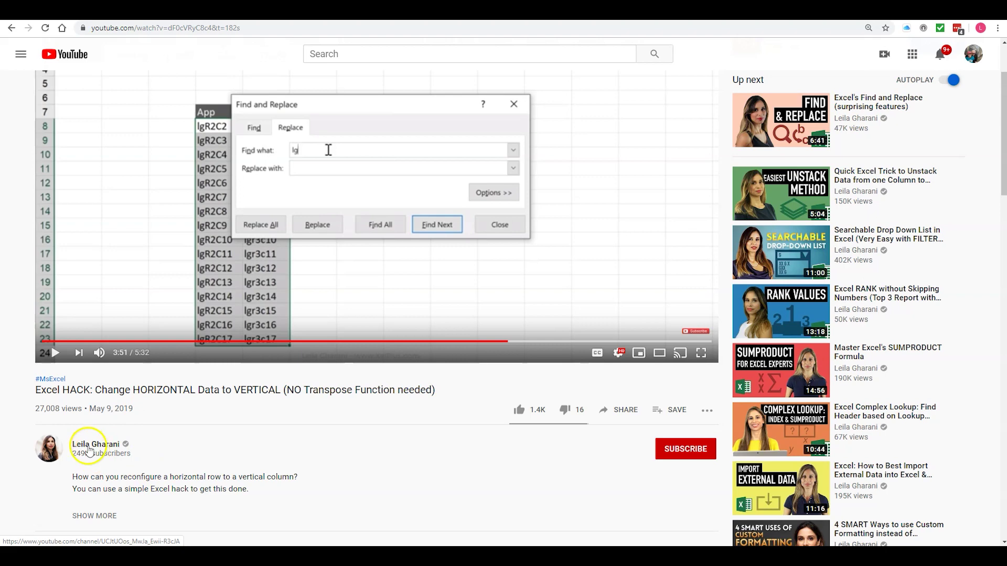
scroll(399, 267, up, 2)
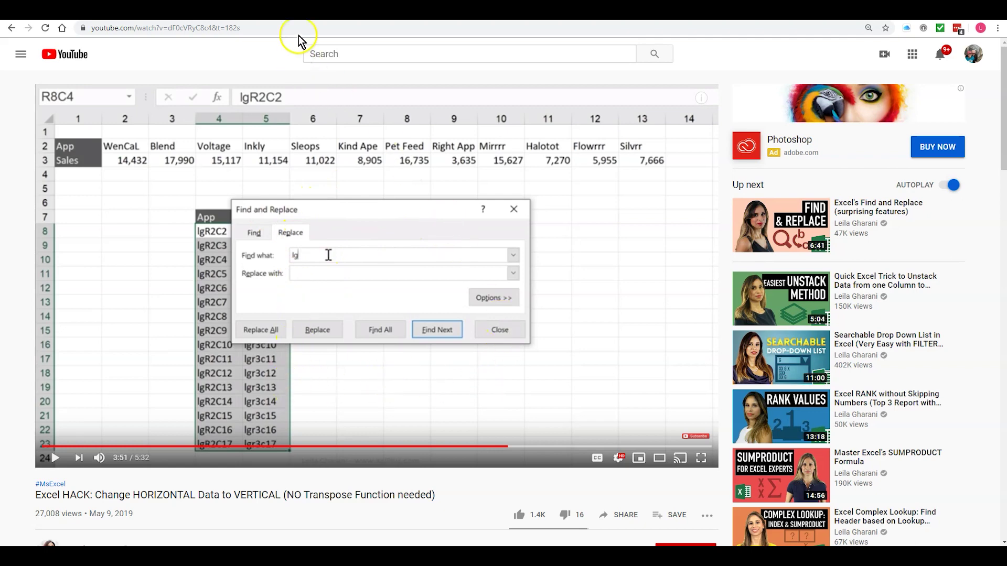
key(super+Down)
key(super+Down)
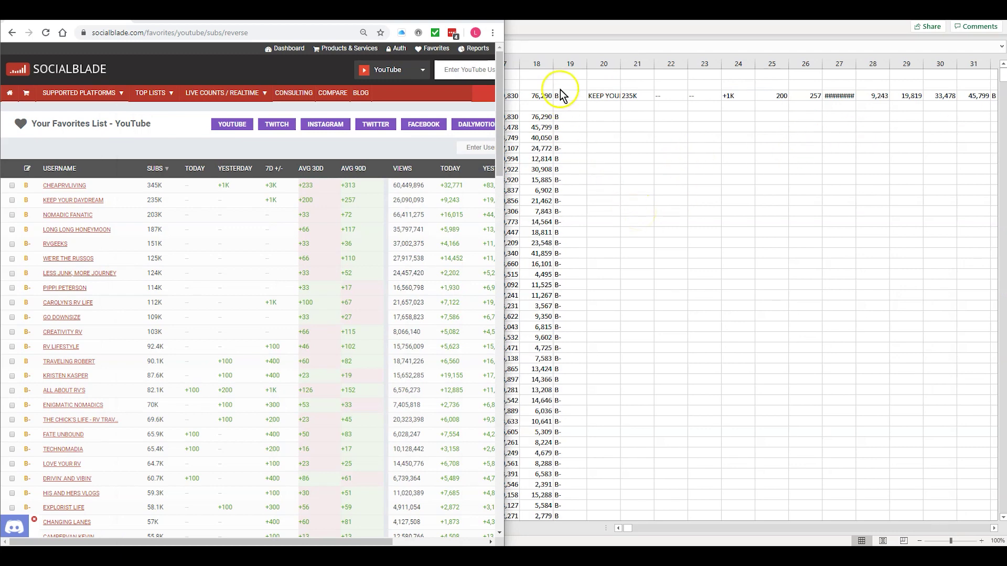
click(582, 149)
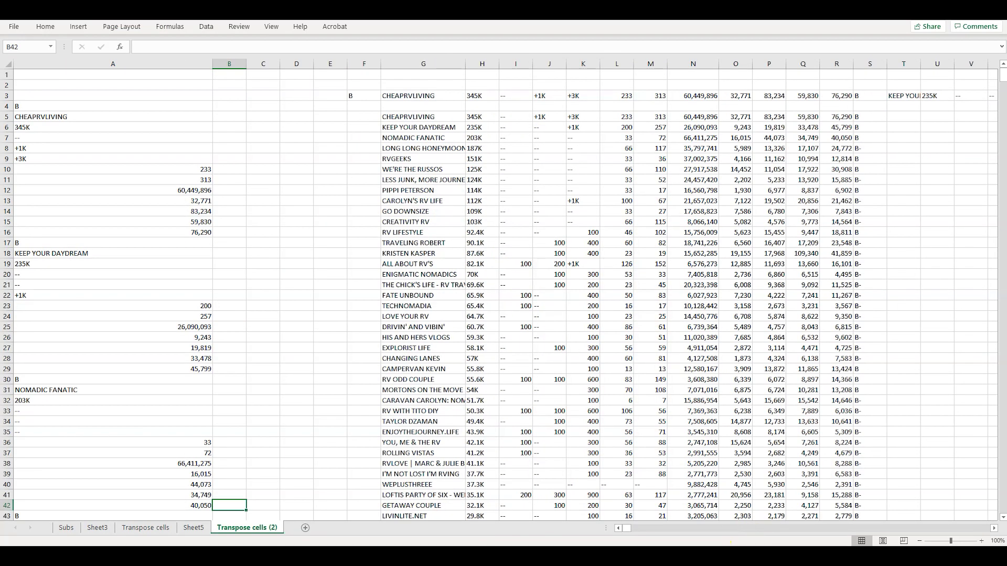